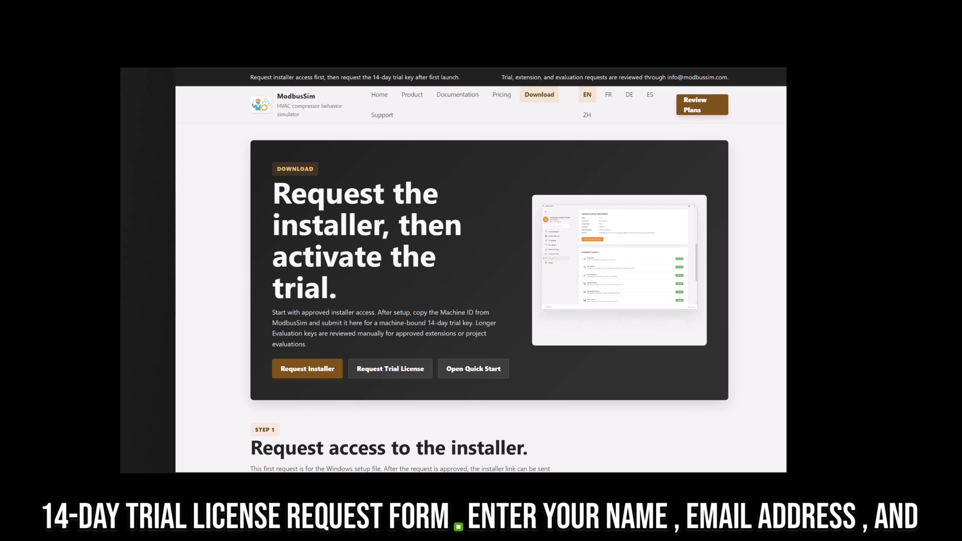
# Open the 14-day trial license request form on the ModbusSim download page and review its required fields and message
pyautogui.click(360, 374)
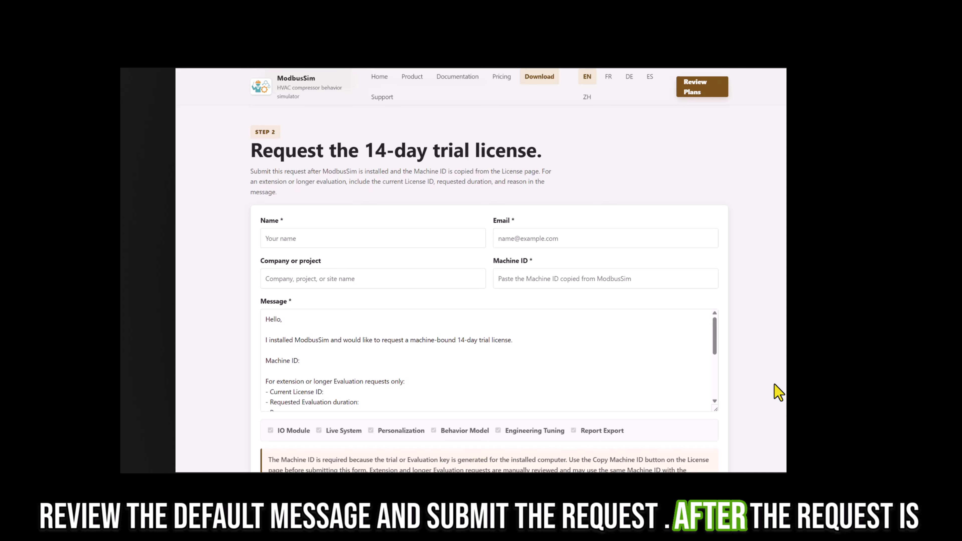
pyautogui.scroll(-4, 774, 384)
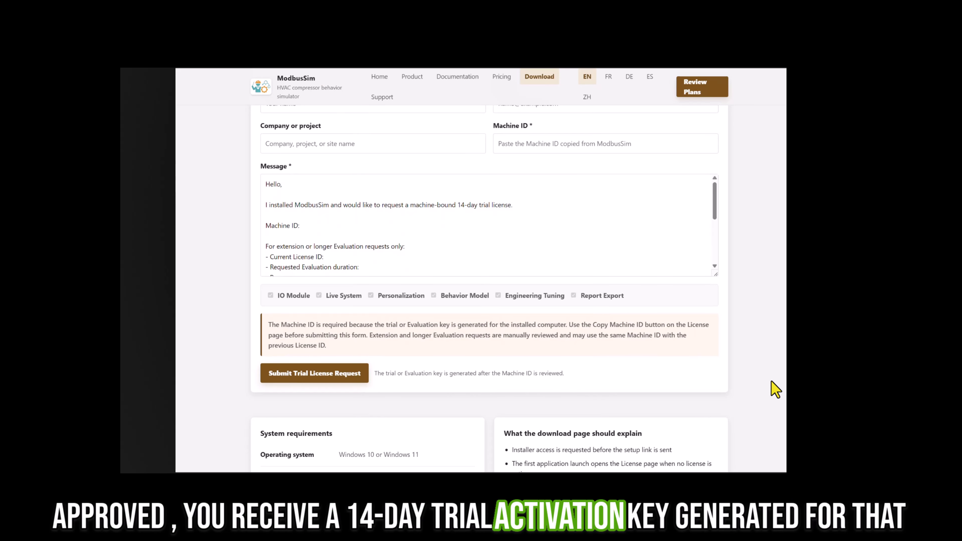
pyautogui.scroll(1, 773, 389)
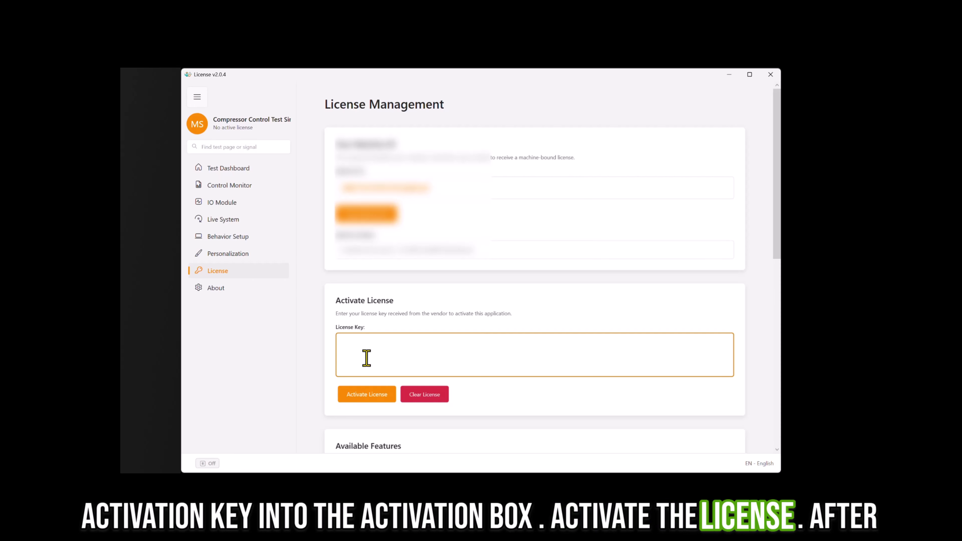
# Paste the license key received from the vendor into the ModbusSim license page and activate the license
pyautogui.hotkey('ctrl', 'v')
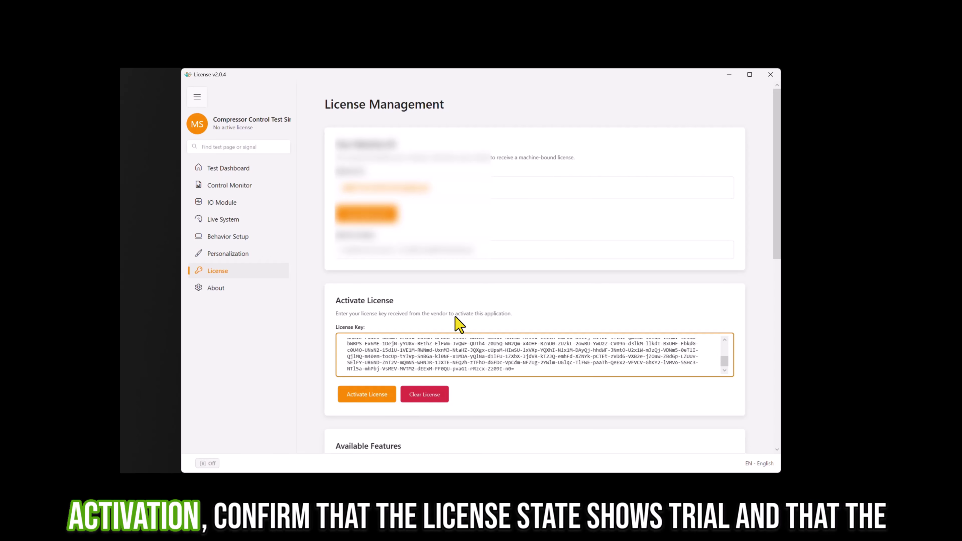
pyautogui.scroll(-1, 481, 335)
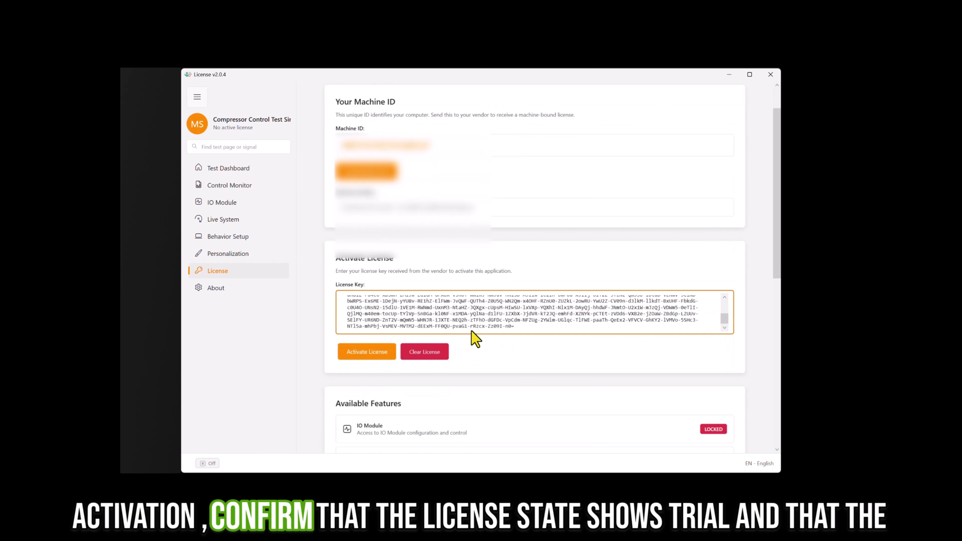
pyautogui.click(375, 352)
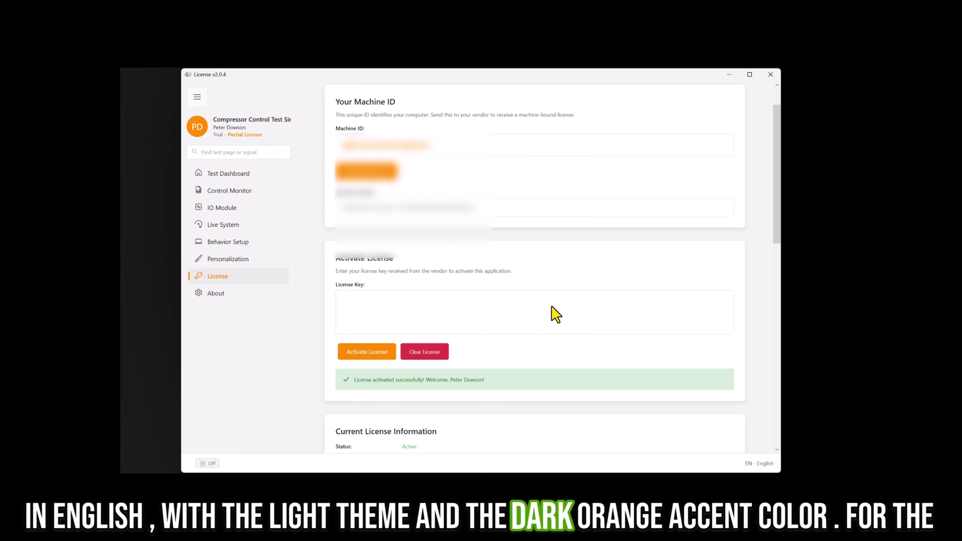
# Review the current license information and check which available features the trial enables or locks
pyautogui.scroll(-5, 555, 315)
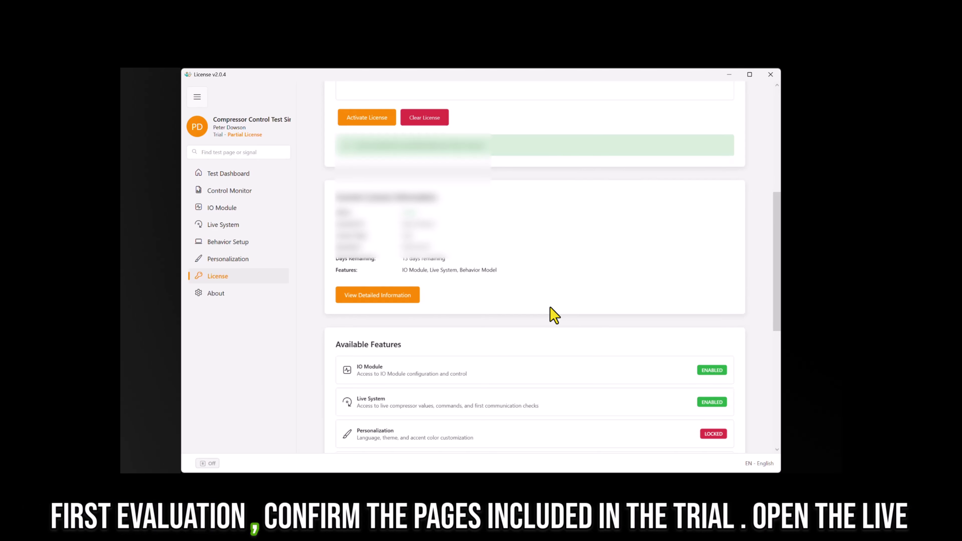
pyautogui.scroll(-2, 554, 314)
pyautogui.scroll(-2, 550, 308)
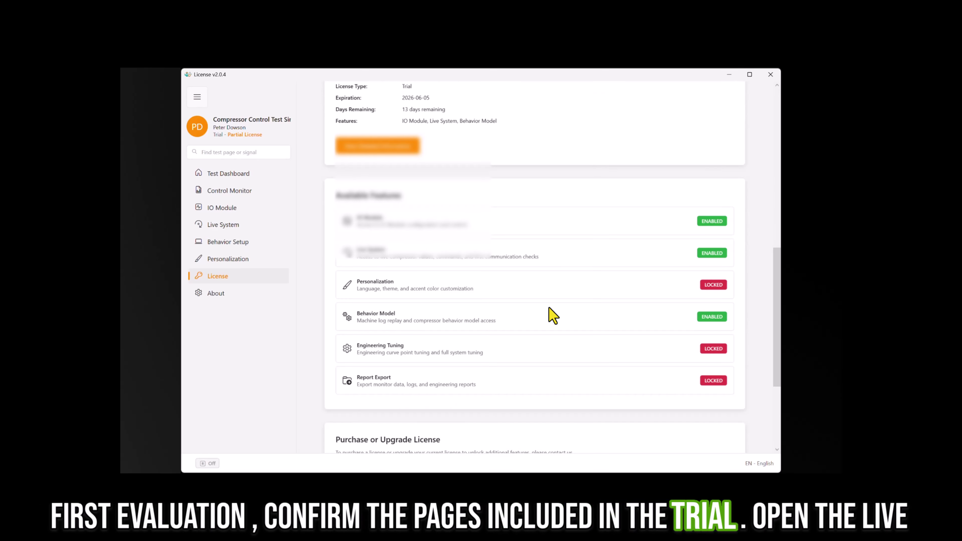
pyautogui.scroll(-4, 549, 315)
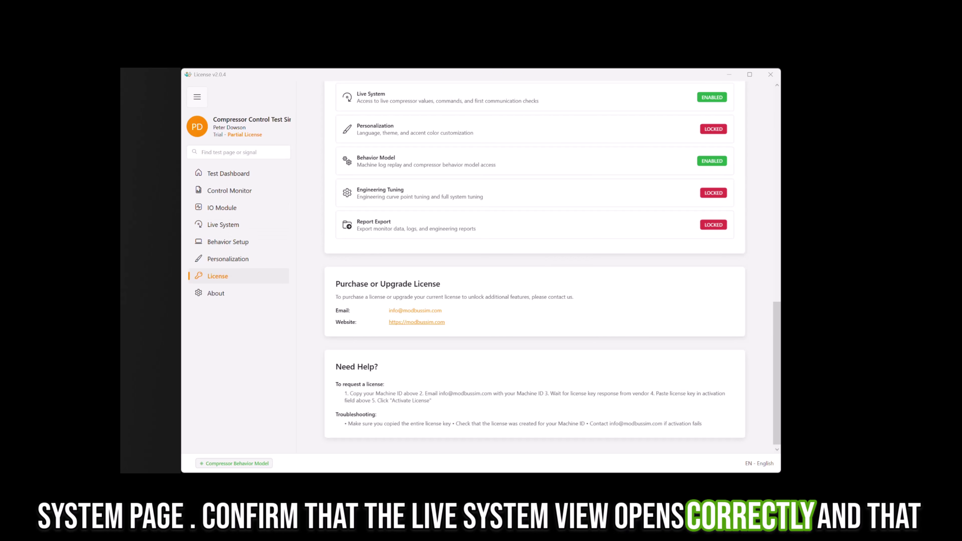
# Review the IO Module page's digital, analog and temperature inputs and its Modbus connection modes
pyautogui.click(229, 214)
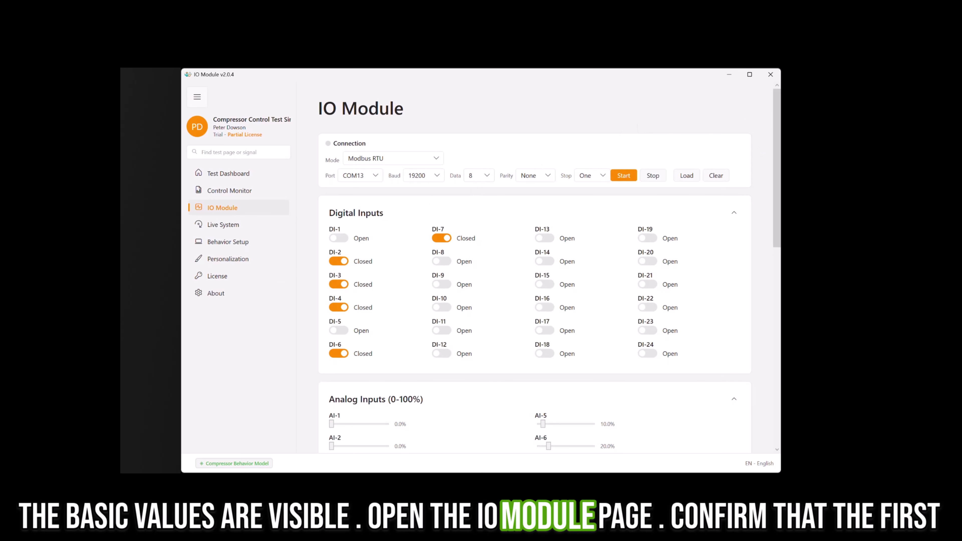
pyautogui.scroll(-10, 698, 247)
pyautogui.scroll(10, 695, 271)
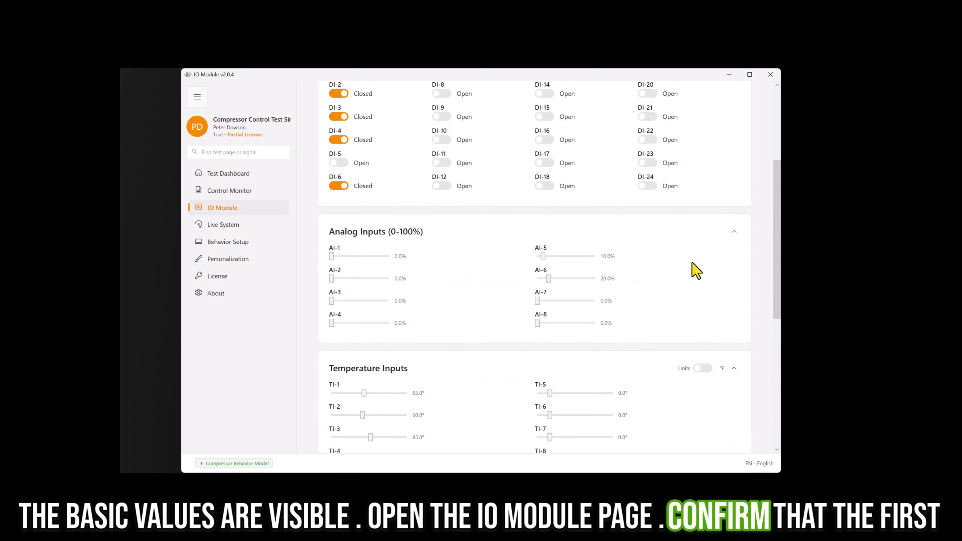
pyautogui.click(434, 159)
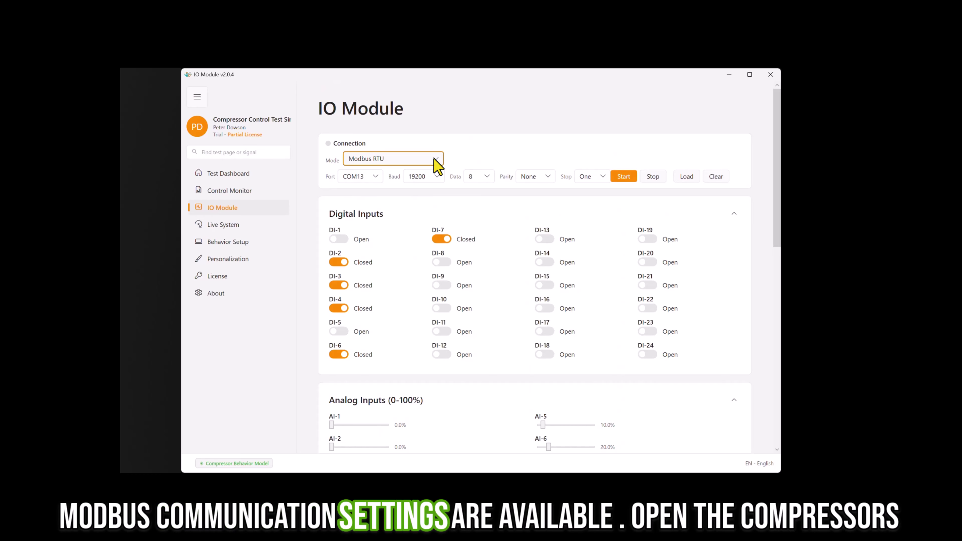
# Examine the Live System page's connection mode, Compressor 1 family switch, and overview and system values
pyautogui.click(223, 224)
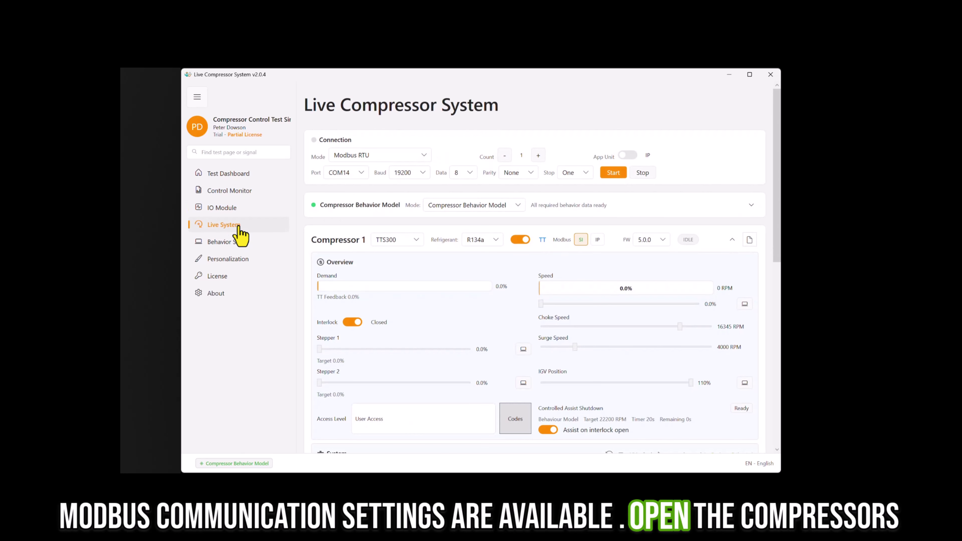
pyautogui.click(423, 157)
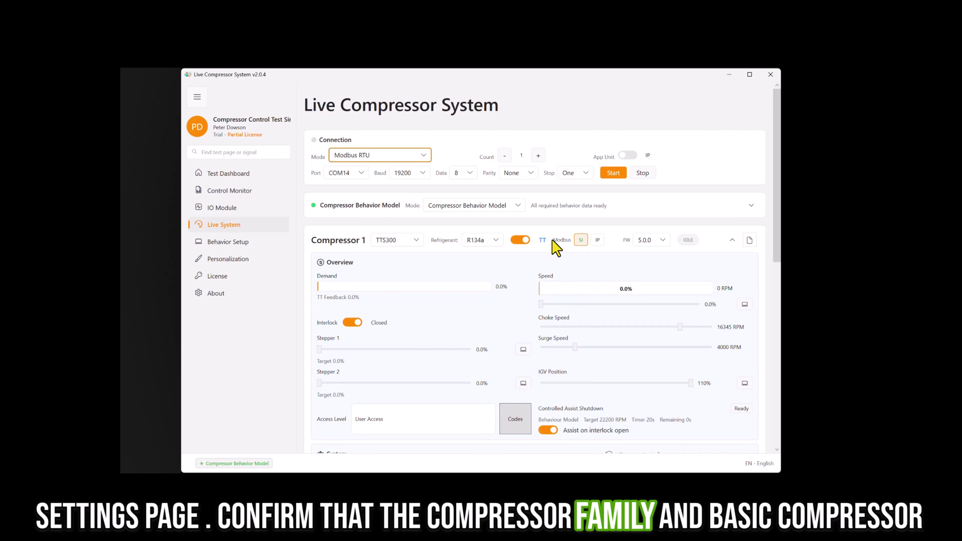
pyautogui.click(521, 240)
pyautogui.click(521, 240)
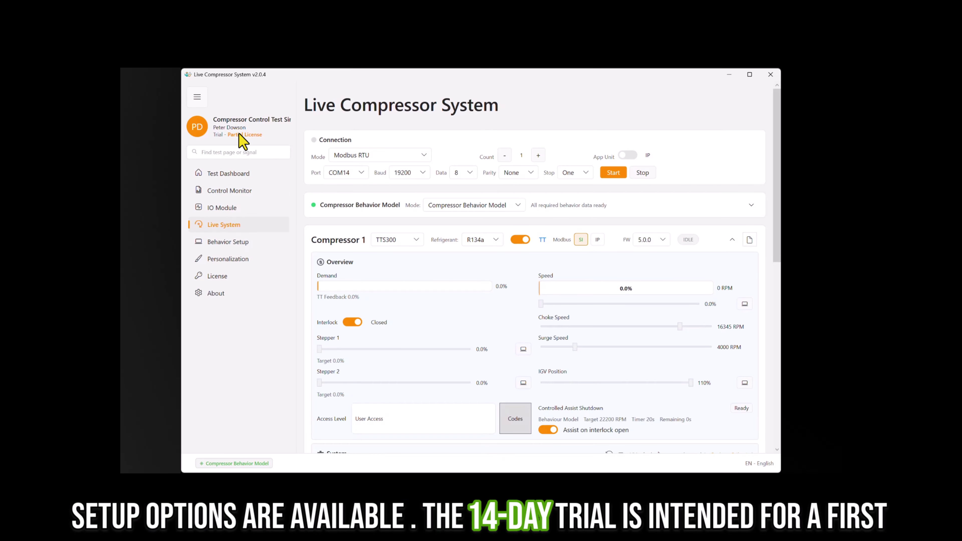
pyautogui.scroll(-15, 562, 245)
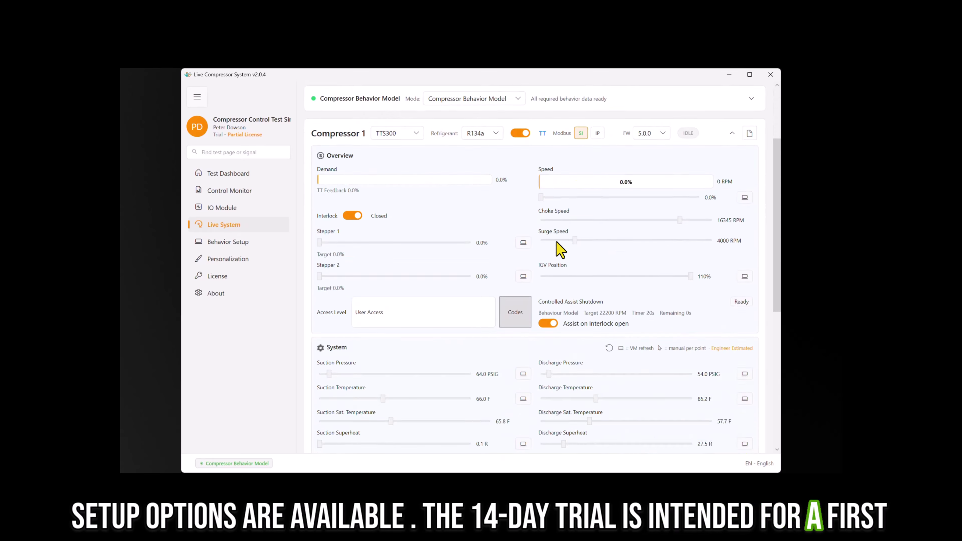
pyautogui.scroll(15, 561, 246)
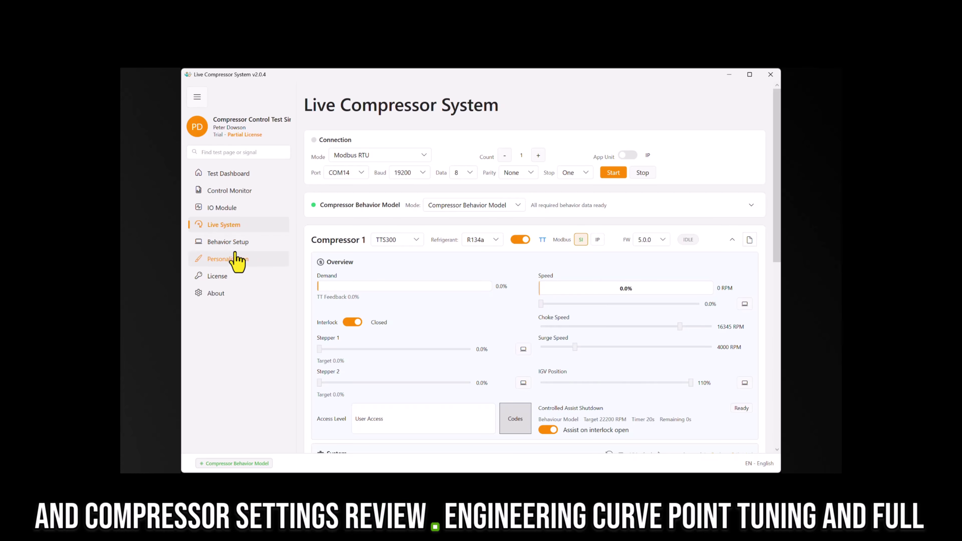
# Check the access to the Compressor Behavior Model setup and the Personalization page under the trial license
pyautogui.click(232, 245)
pyautogui.click(373, 209)
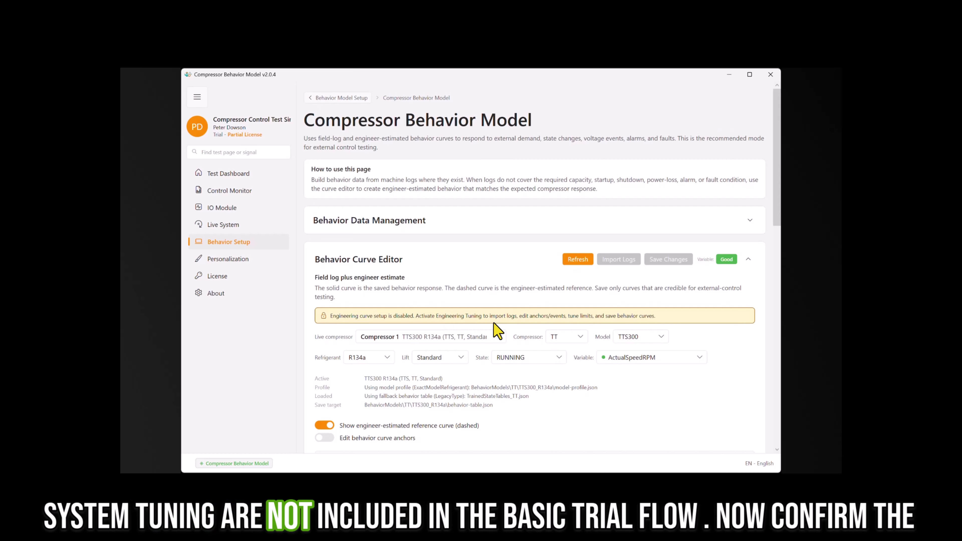
pyautogui.click(220, 262)
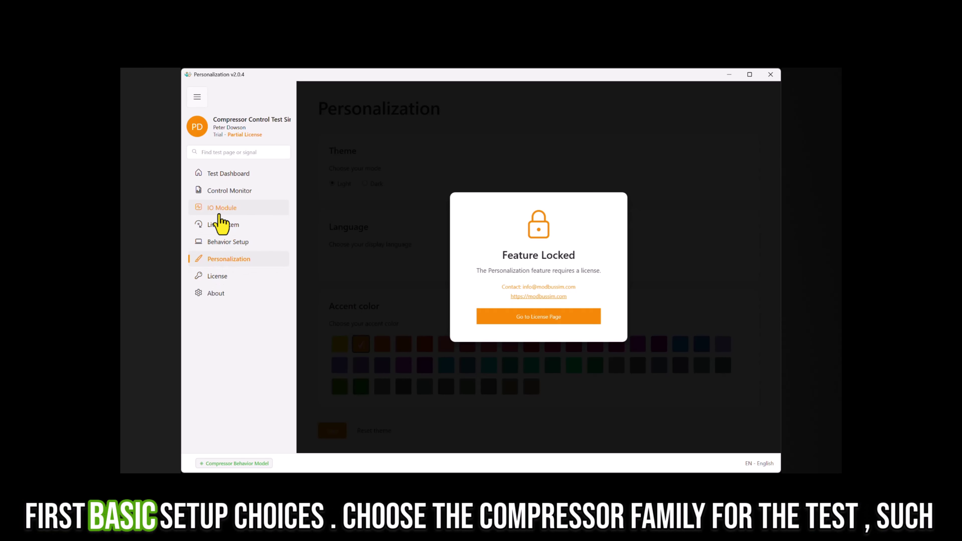
# Set the Live System's compressor count to 2 and start its Modbus RTU connection on COM14 at 19200 baud
pyautogui.click(227, 227)
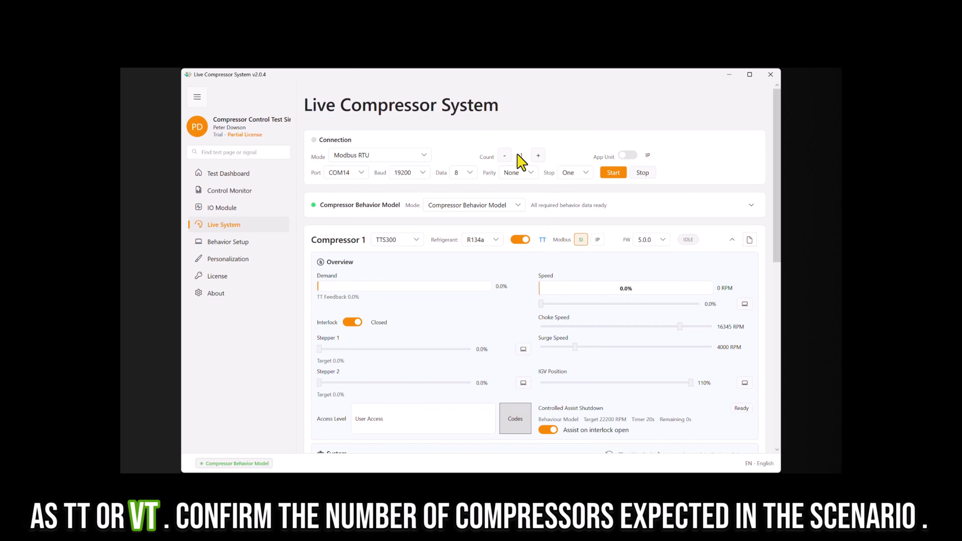
pyautogui.click(537, 155)
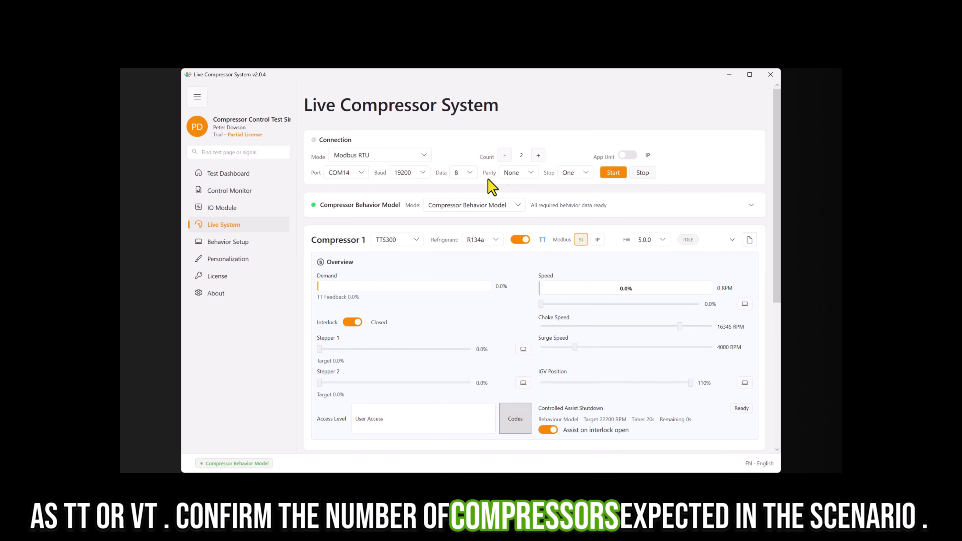
pyautogui.click(614, 175)
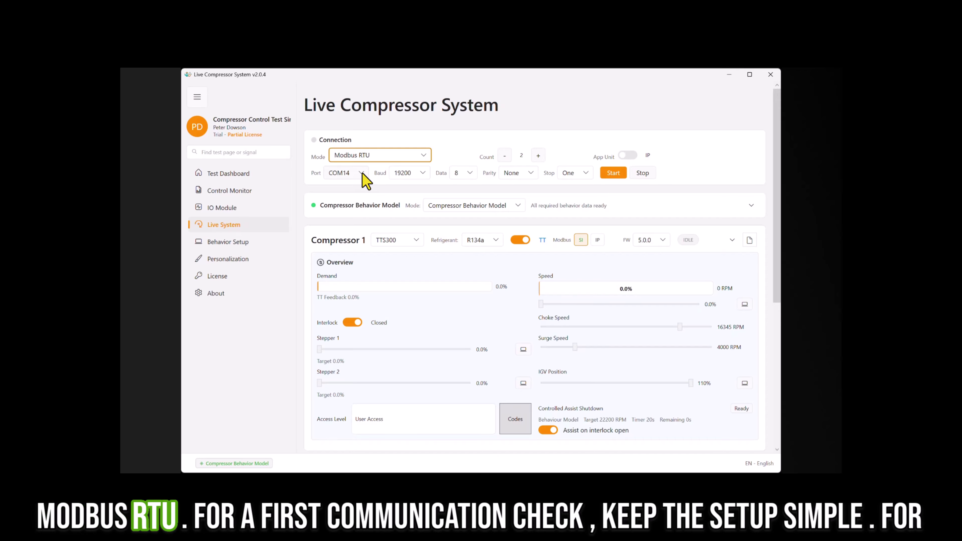
pyautogui.click(613, 174)
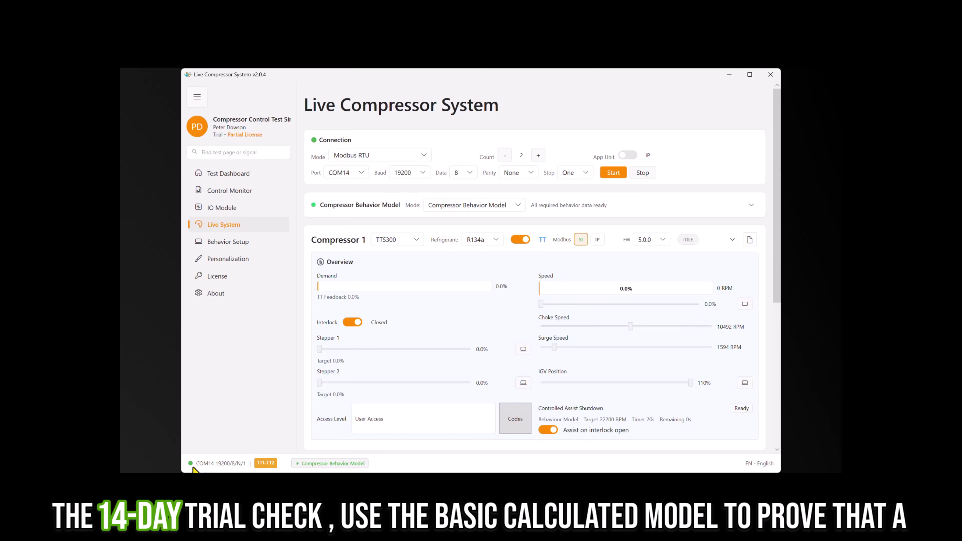
# Check the Test Dashboard's readiness cards and the live response of both compressors
pyautogui.click(228, 175)
pyautogui.scroll(-3, 570, 383)
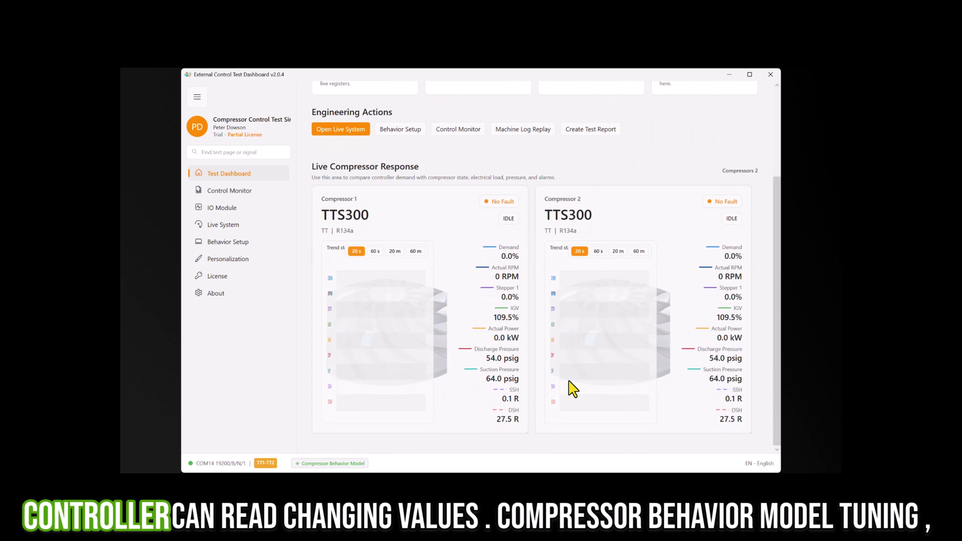
pyautogui.scroll(3, 573, 389)
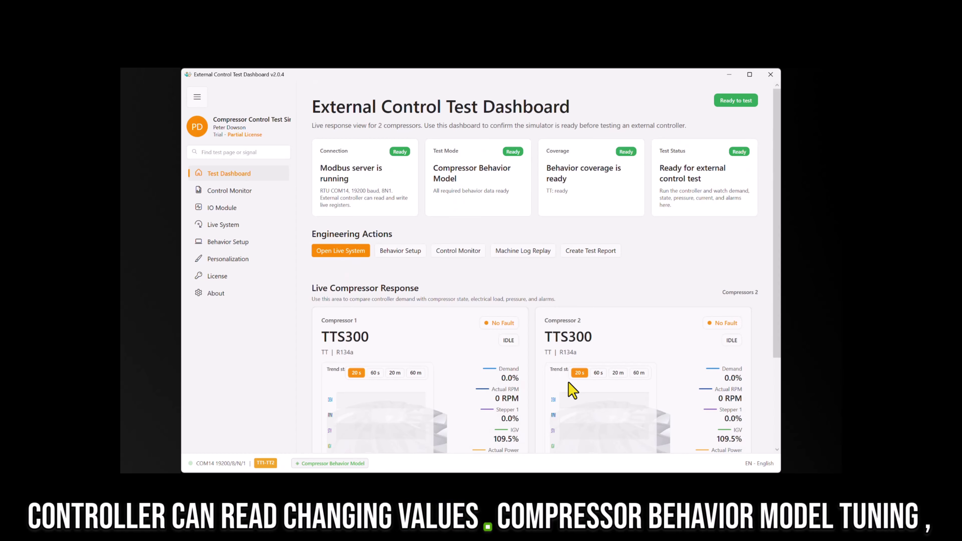
pyautogui.scroll(-3, 572, 390)
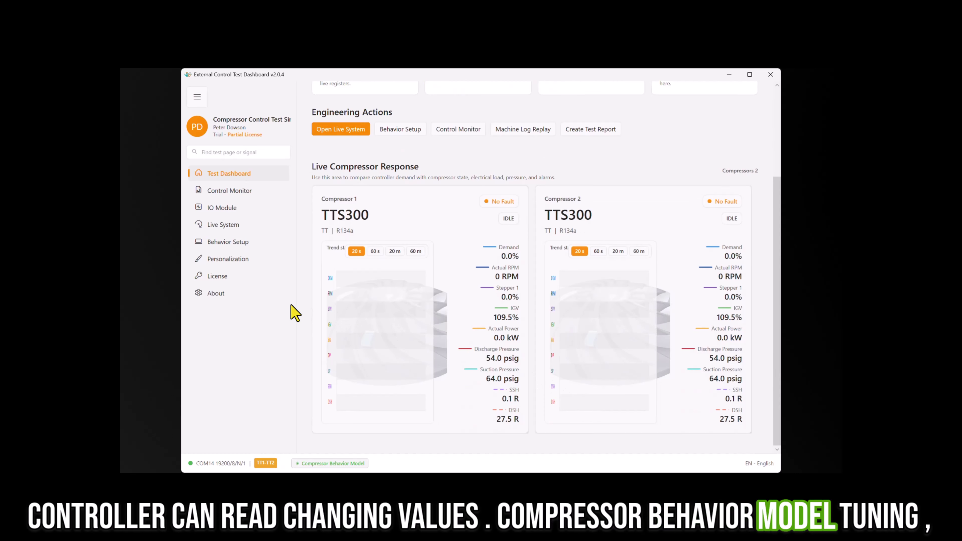
# Start the IO Module's Modbus RTU connection on COM13 at 19200 baud
pyautogui.click(227, 211)
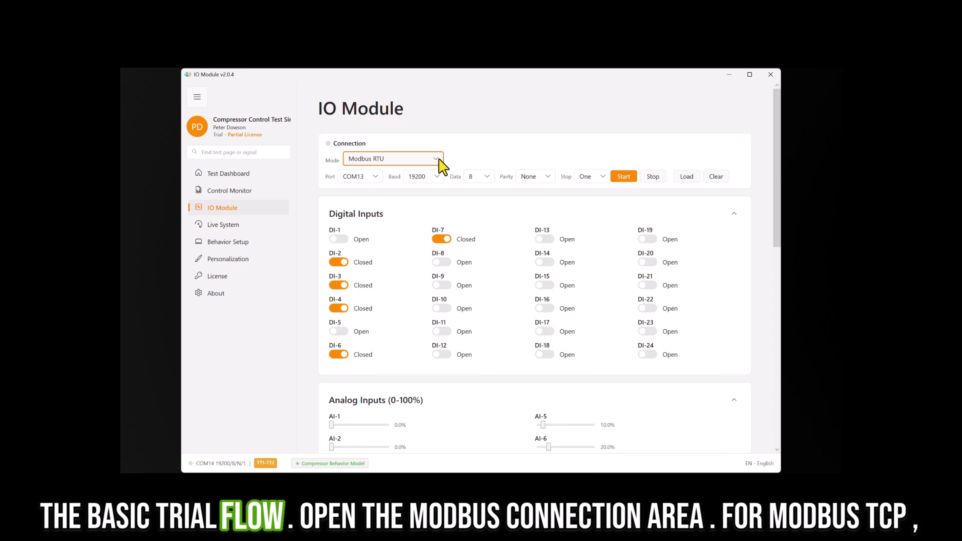
pyautogui.click(625, 178)
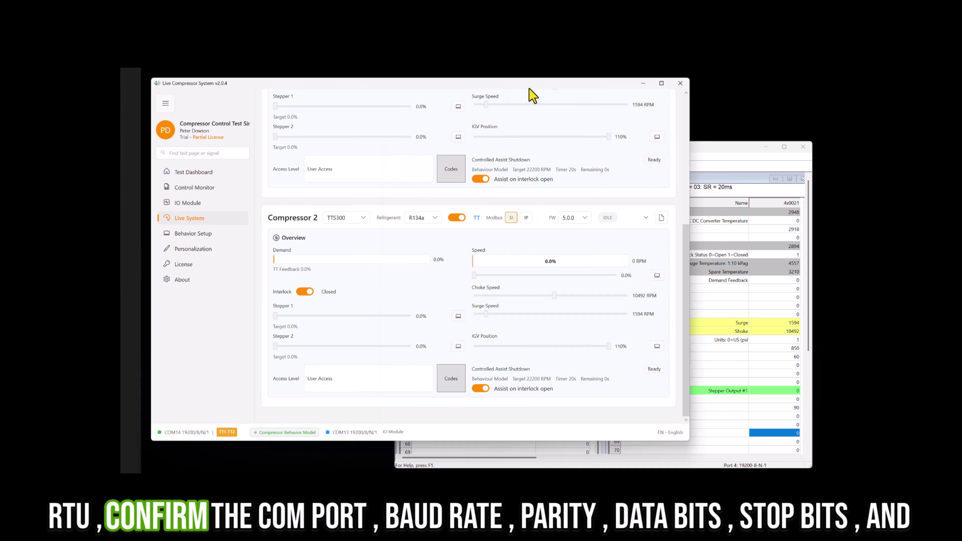
# Switch to Modbus Poll and write the value 1000 to Stepper Output #1, register 63, of slave ID 1
pyautogui.scroll(3, 393, 251)
pyautogui.scroll(-3, 398, 252)
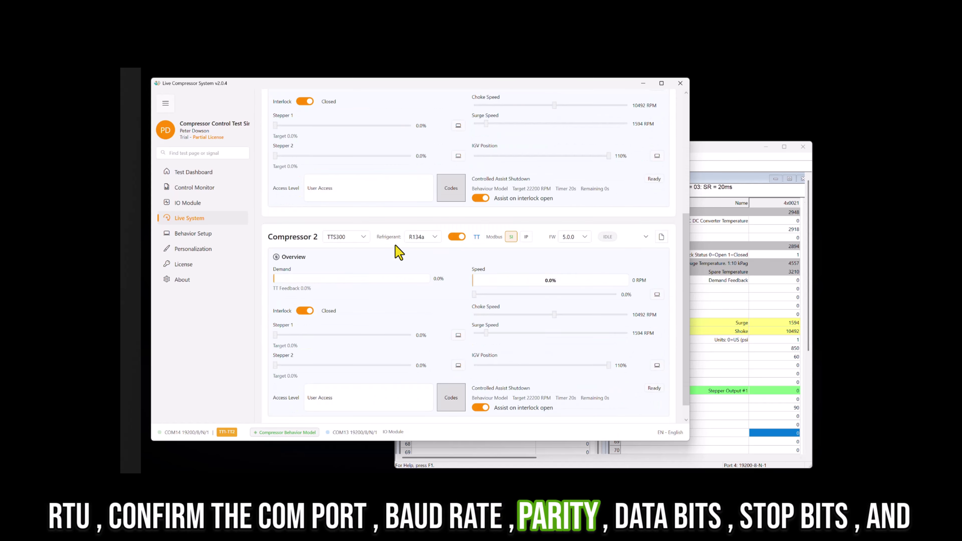
pyautogui.scroll(-1, 398, 252)
pyautogui.scroll(4, 341, 214)
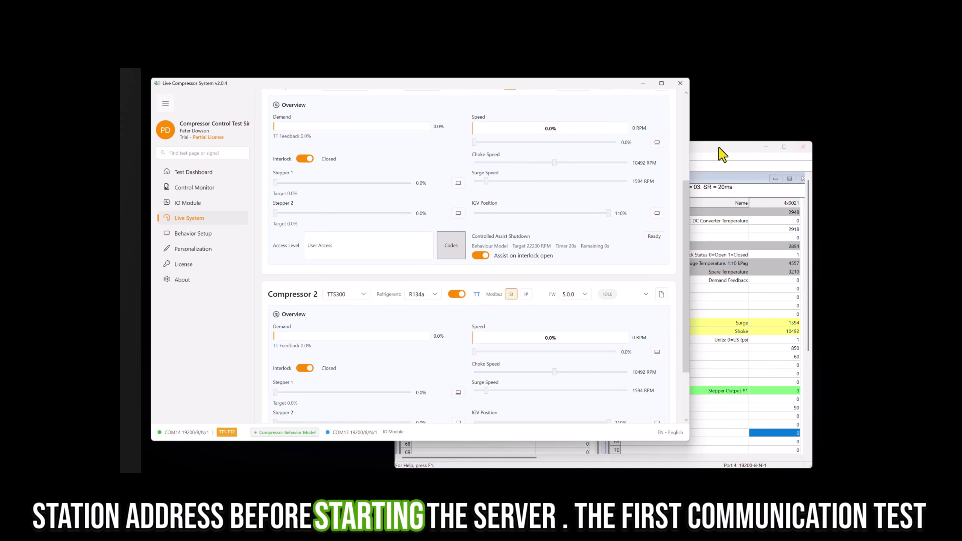
pyautogui.click(711, 148)
pyautogui.scroll(1, 541, 317)
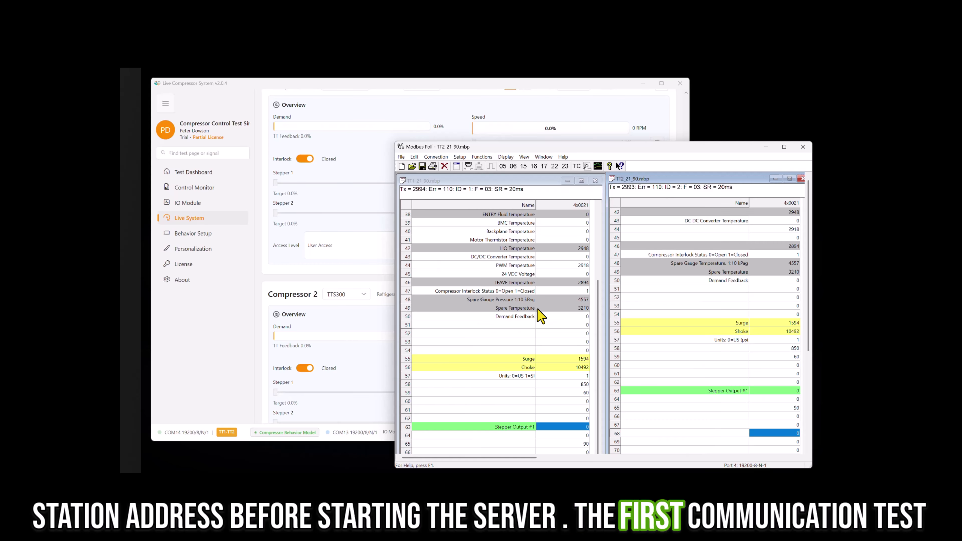
pyautogui.click(563, 419)
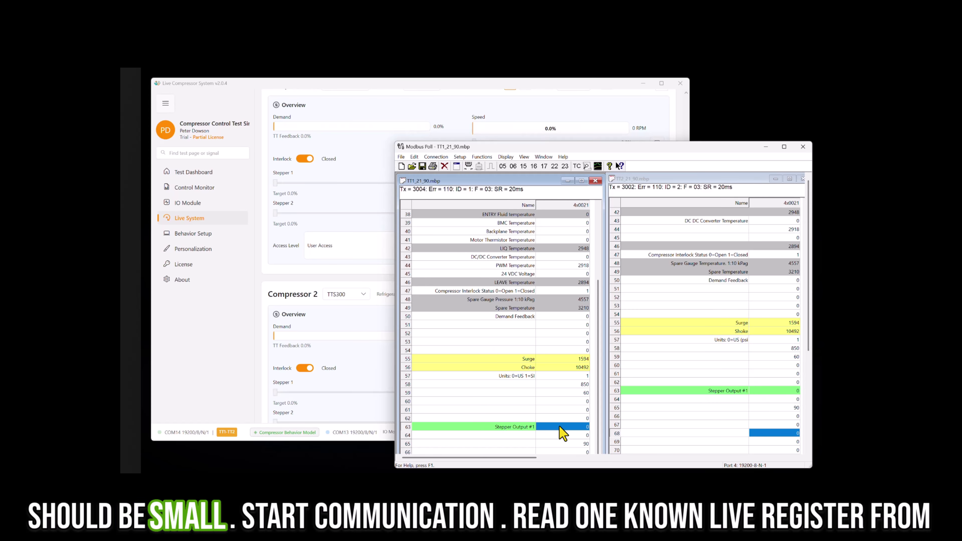
pyautogui.doubleClick(563, 427)
pyautogui.write('1000')
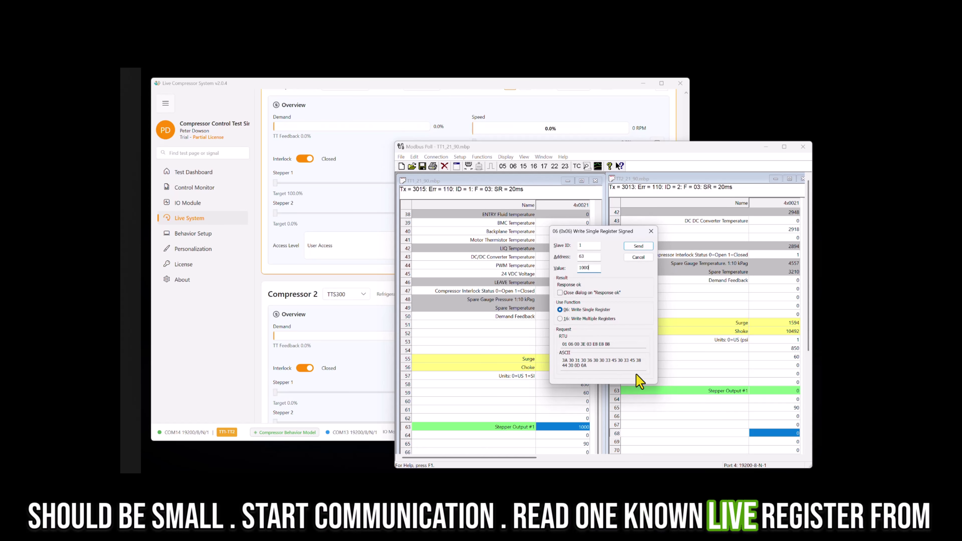
pyautogui.click(644, 247)
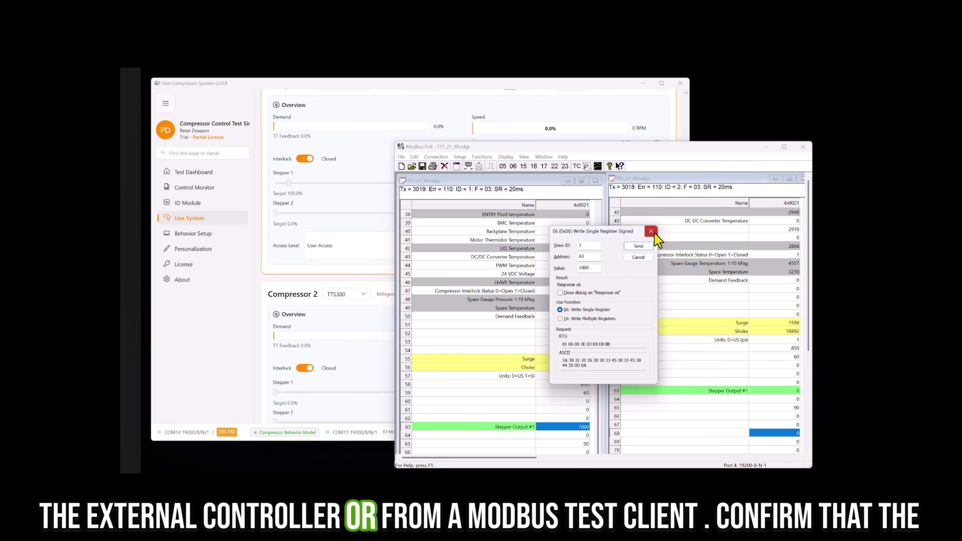
pyautogui.click(650, 231)
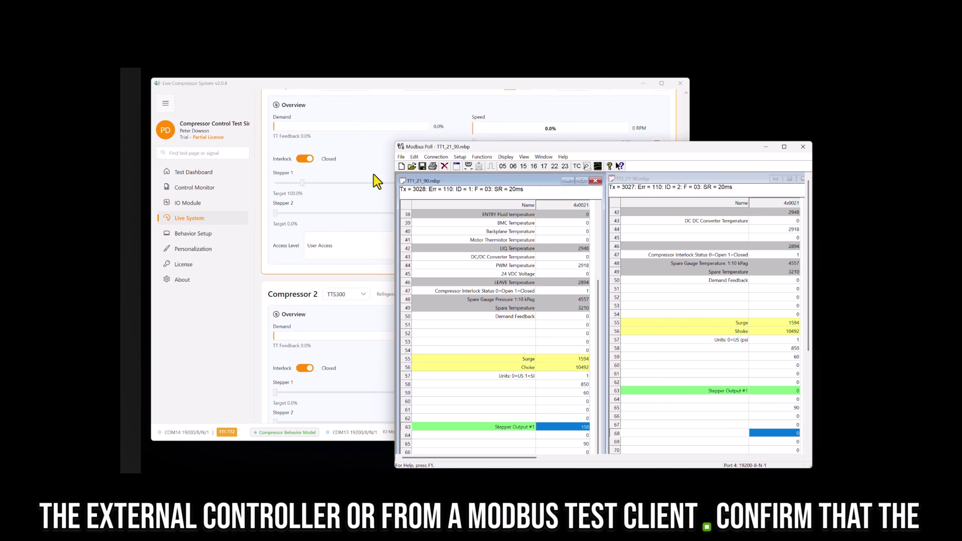
# Write the value 1000 to Stepper Output #1, register 63, of slave ID 2
pyautogui.scroll(2, 318, 205)
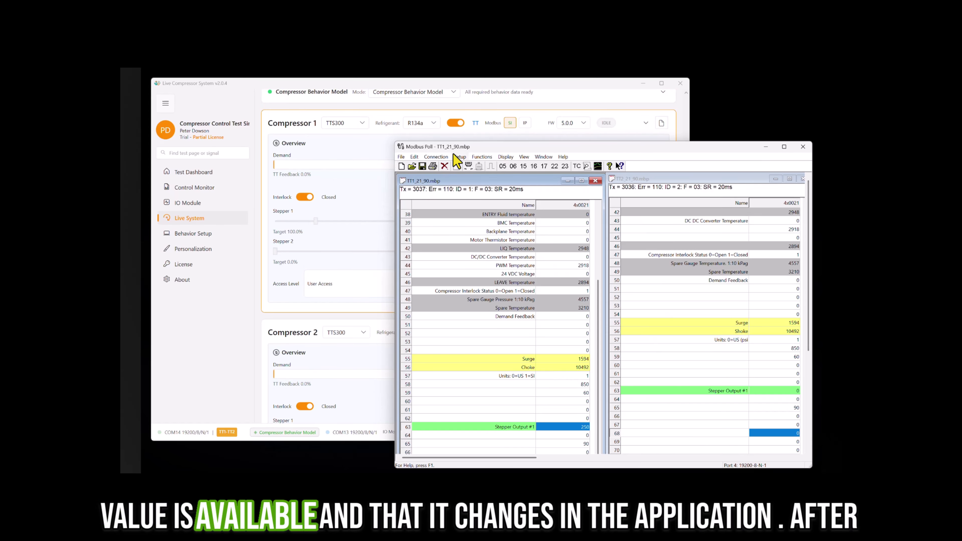
pyautogui.moveTo(465, 150); pyautogui.dragTo(500, 114)
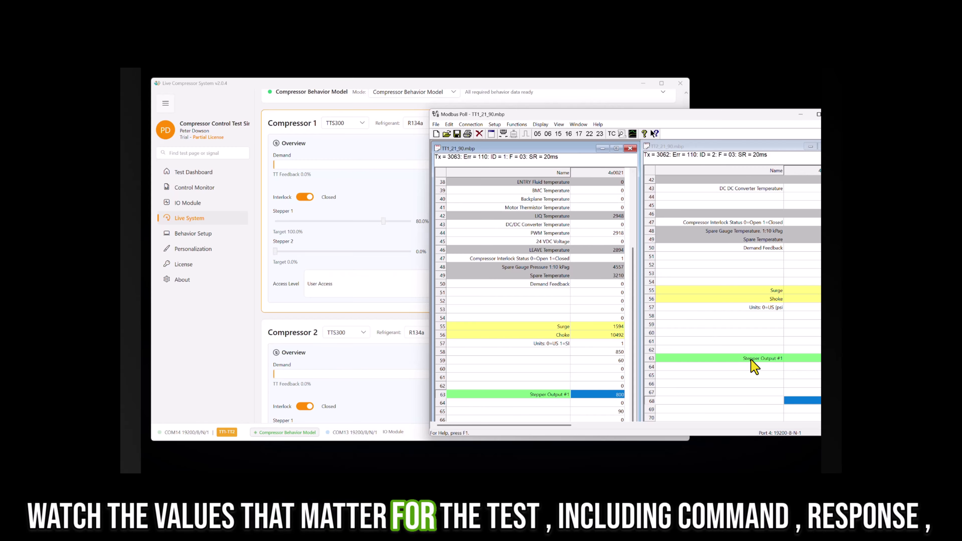
pyautogui.click(796, 358)
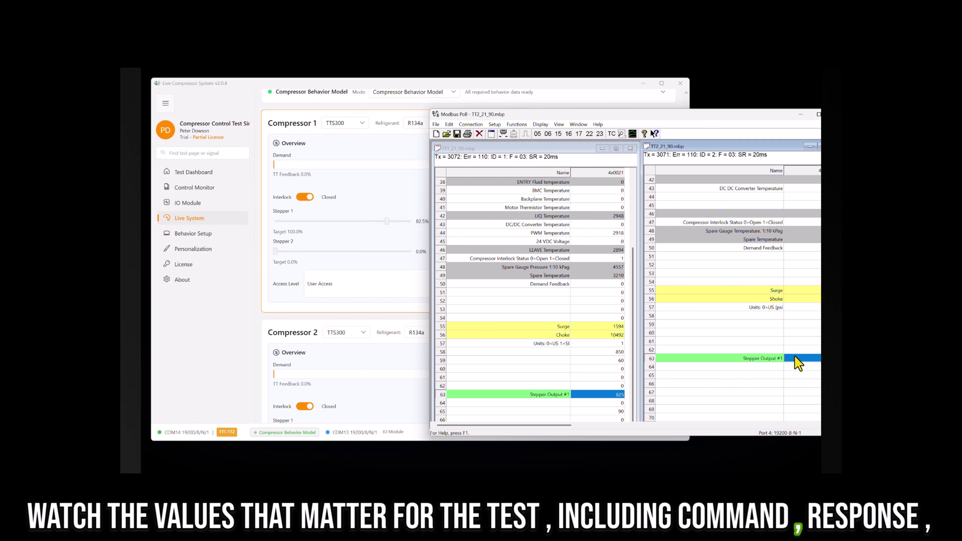
pyautogui.doubleClick(796, 357)
pyautogui.write('1000')
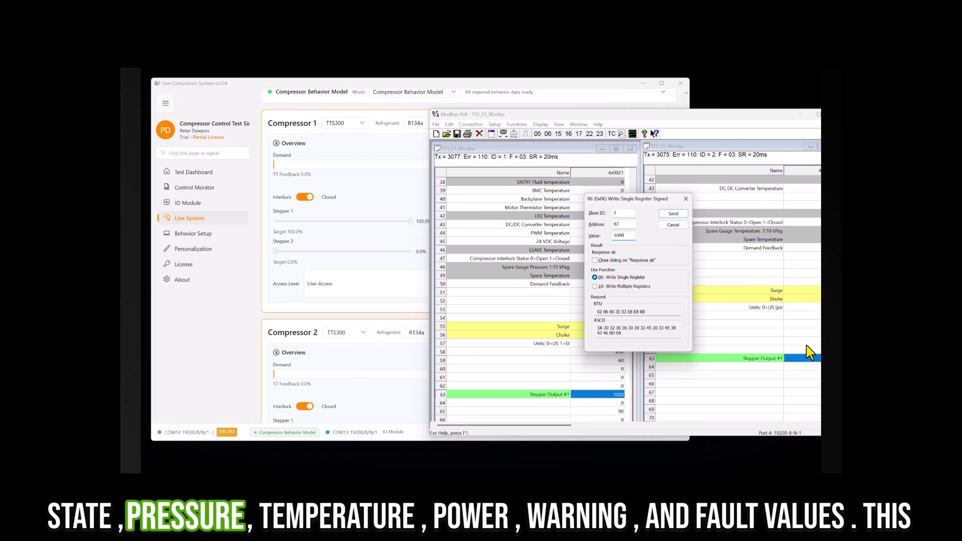
pyautogui.click(673, 213)
pyautogui.click(686, 200)
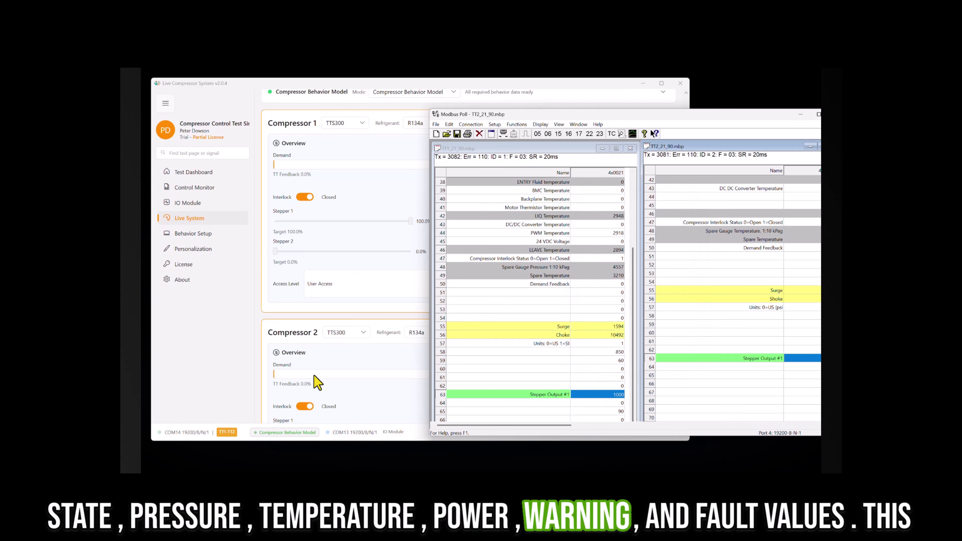
# Switch to the compressor simulator and check both compressors' stepper response in the Live System and on the Test Dashboard
pyautogui.click(570, 104)
pyautogui.scroll(-3, 469, 301)
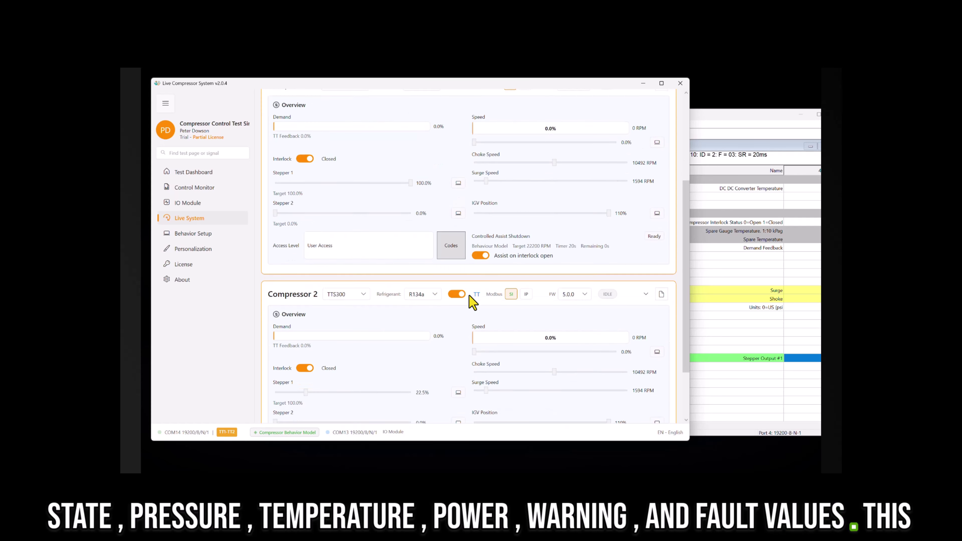
pyautogui.scroll(1, 468, 307)
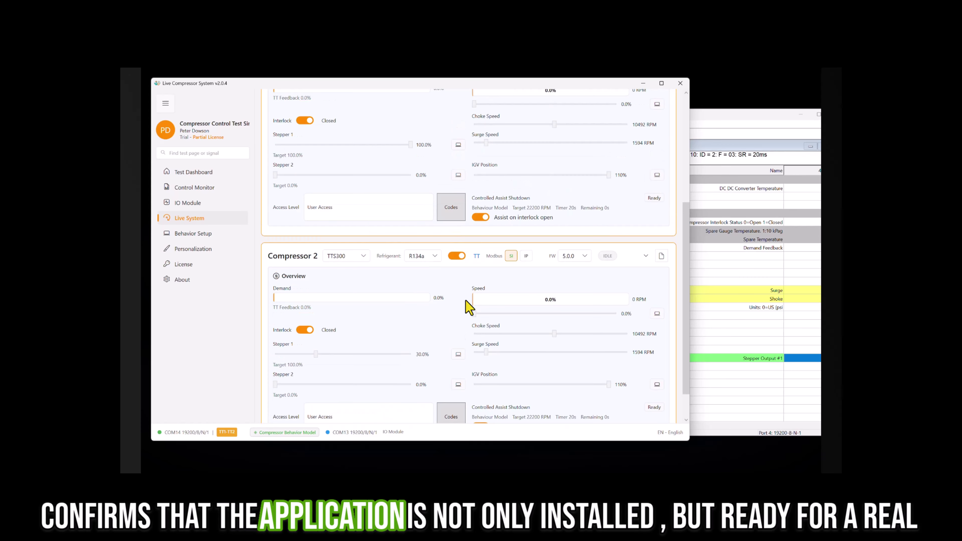
pyautogui.scroll(6, 404, 368)
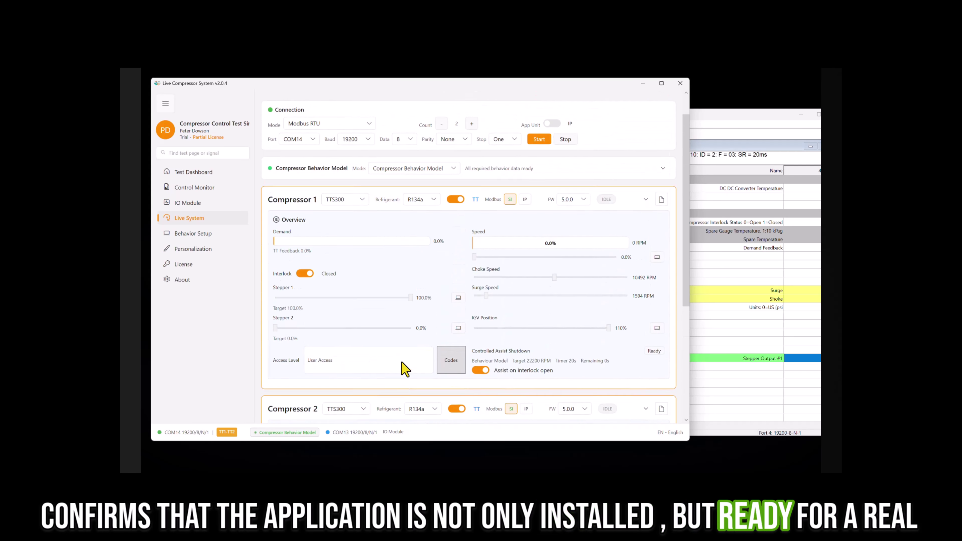
pyautogui.click(204, 176)
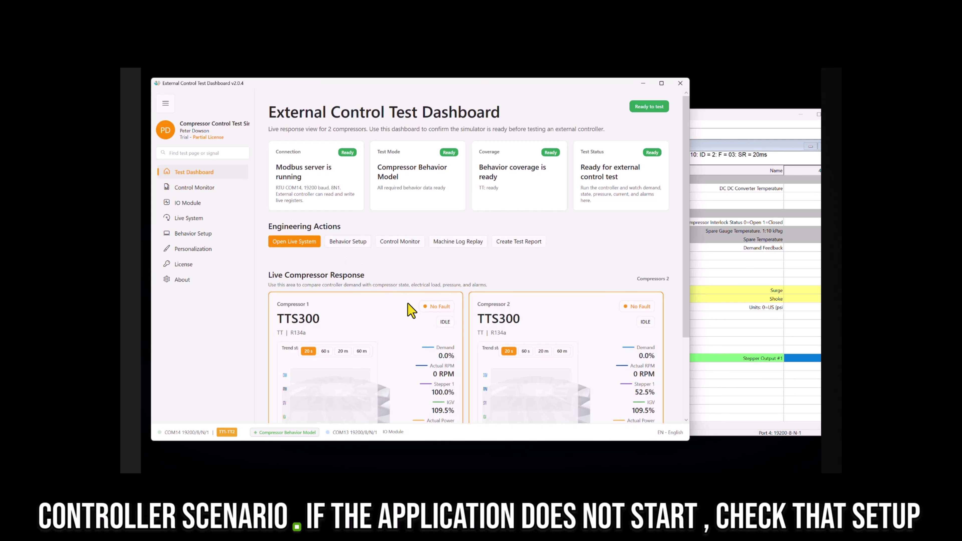
pyautogui.scroll(-2, 413, 309)
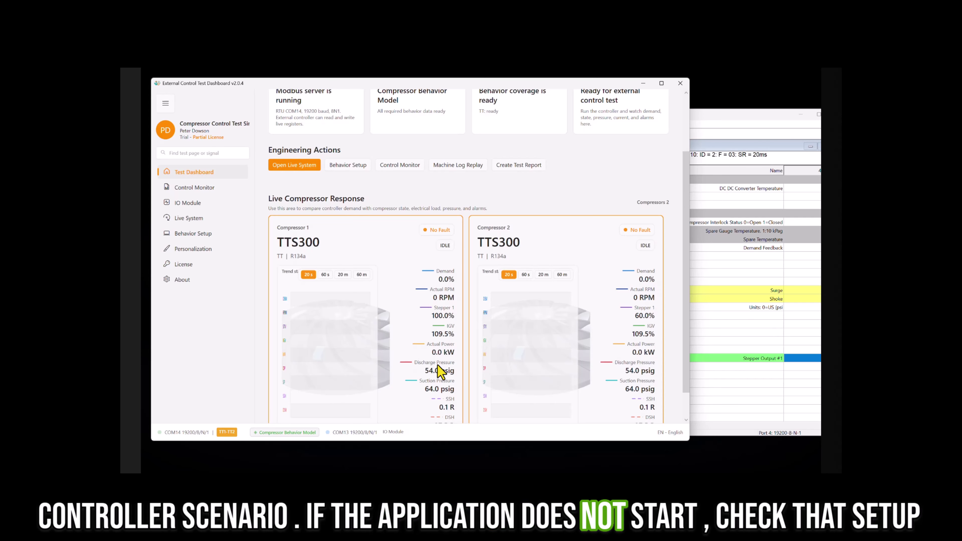
pyautogui.scroll(-1, 438, 363)
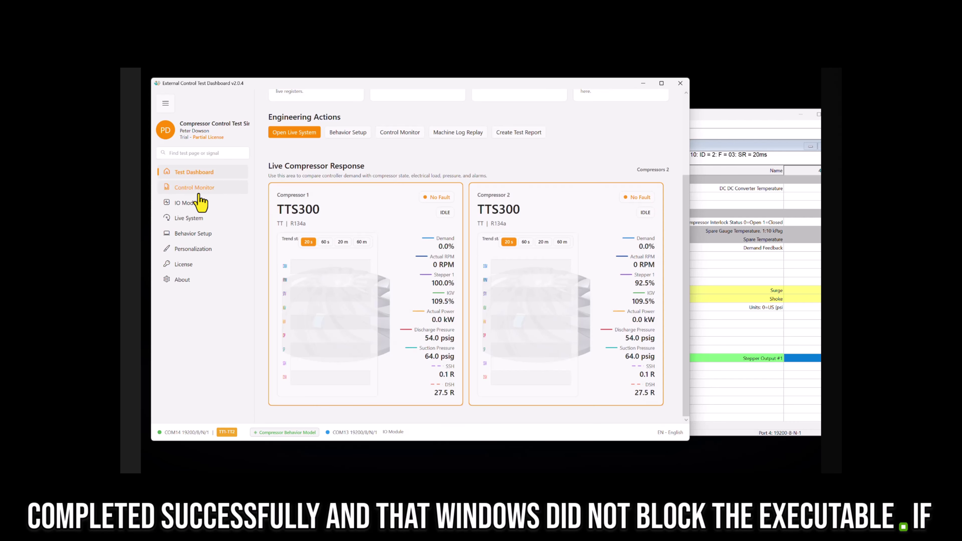
# Compare the Live System's connection settings and Compressor 1 values with the slave ID 1 registers in Modbus Poll
pyautogui.click(189, 222)
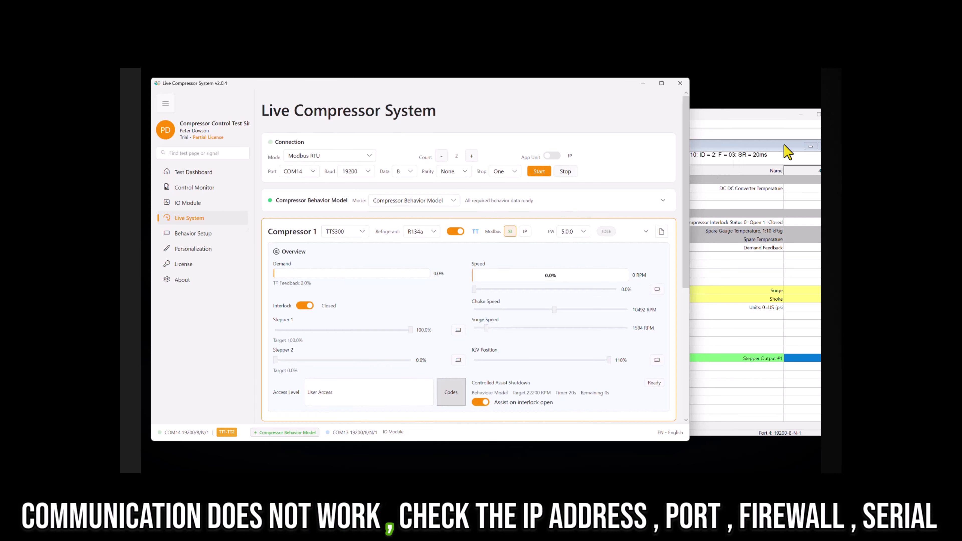
pyautogui.click(748, 121)
pyautogui.scroll(6, 592, 263)
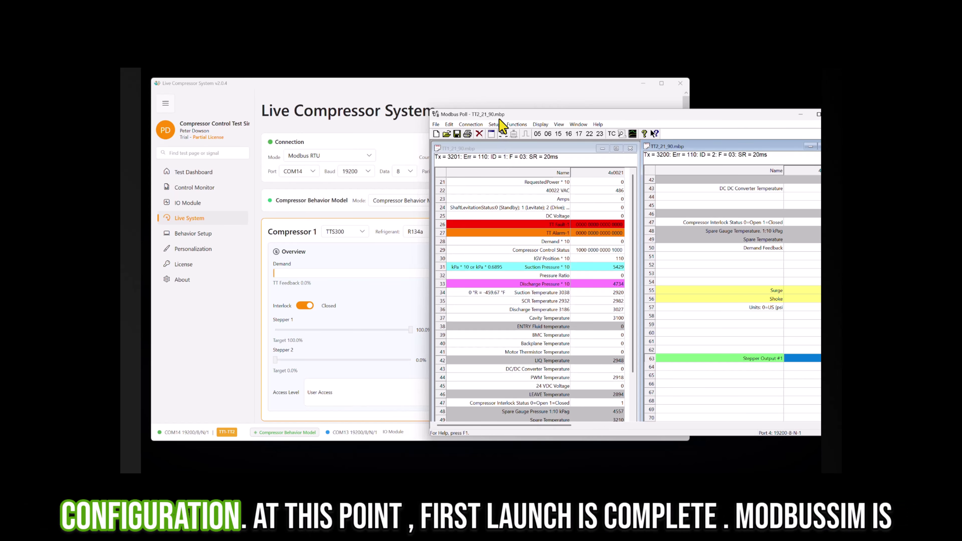
pyautogui.moveTo(518, 117); pyautogui.dragTo(559, 113)
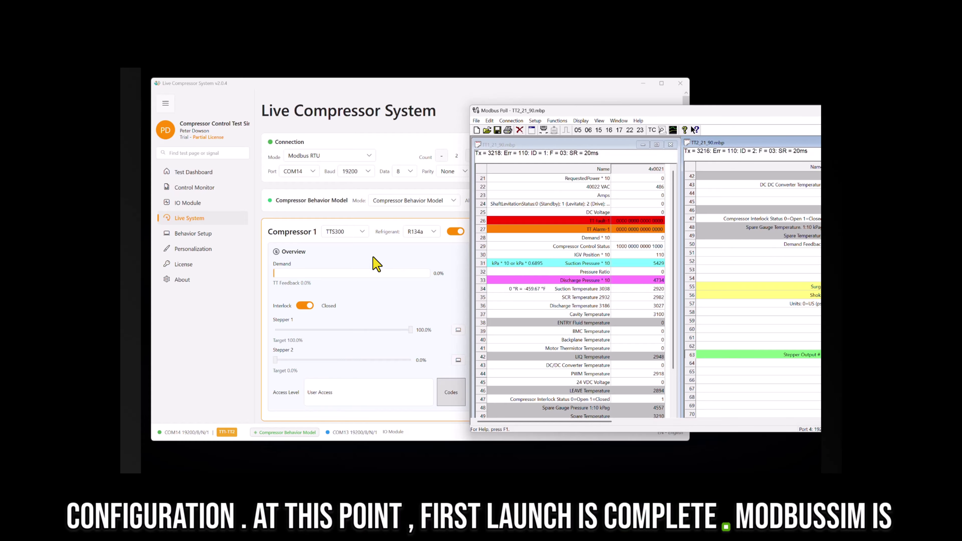
pyautogui.click(364, 258)
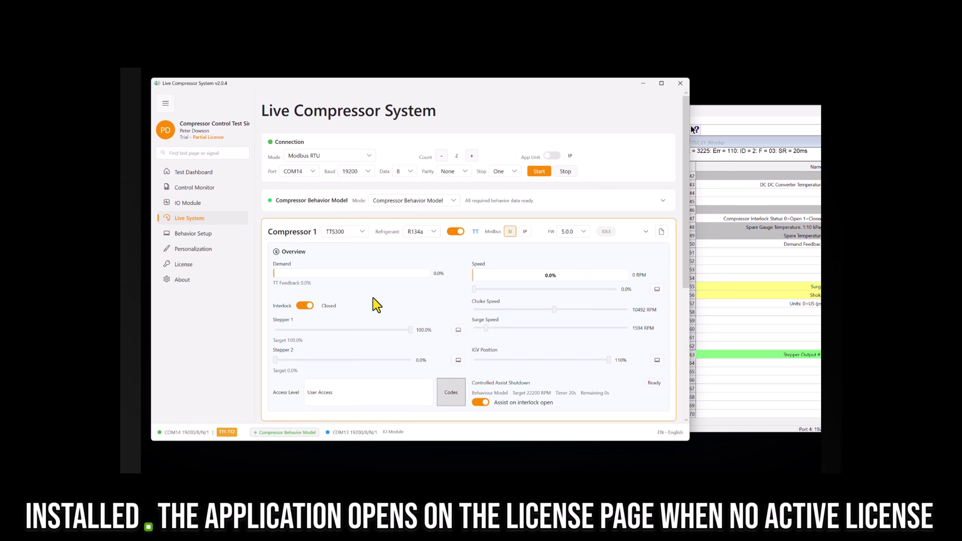
pyautogui.scroll(-5, 376, 305)
pyautogui.scroll(5, 376, 306)
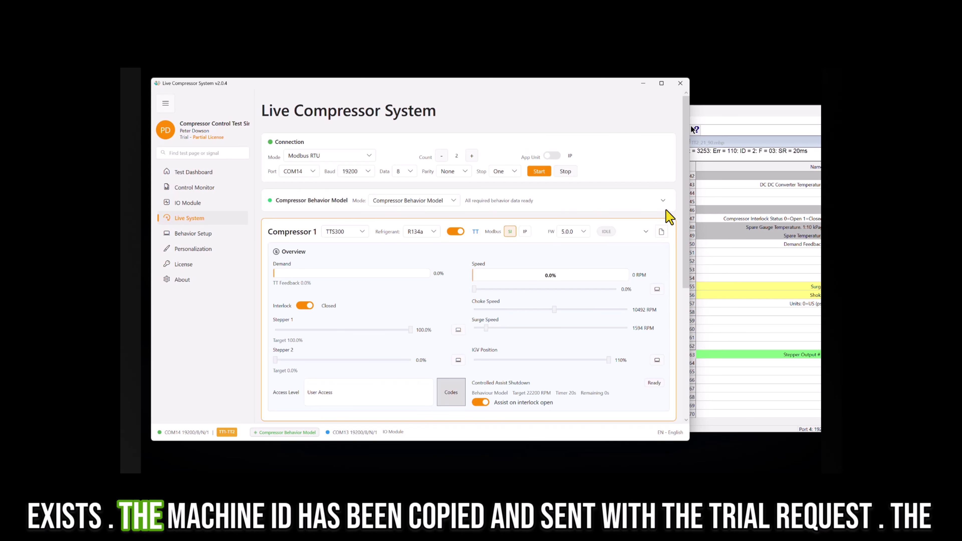
pyautogui.scroll(-5, 445, 301)
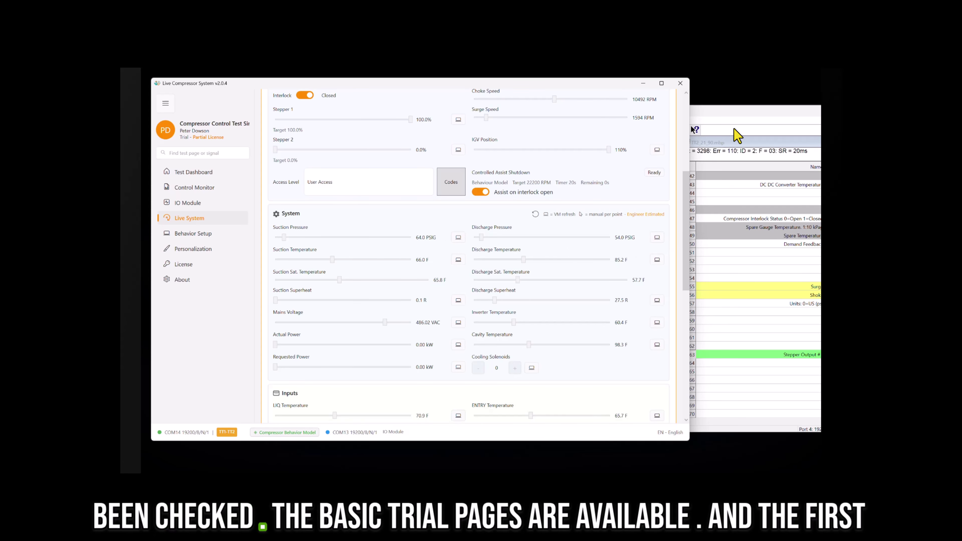
# Switch to Modbus Poll and write the value 300 to the Demand register, 28, of slave ID 1
pyautogui.click(739, 111)
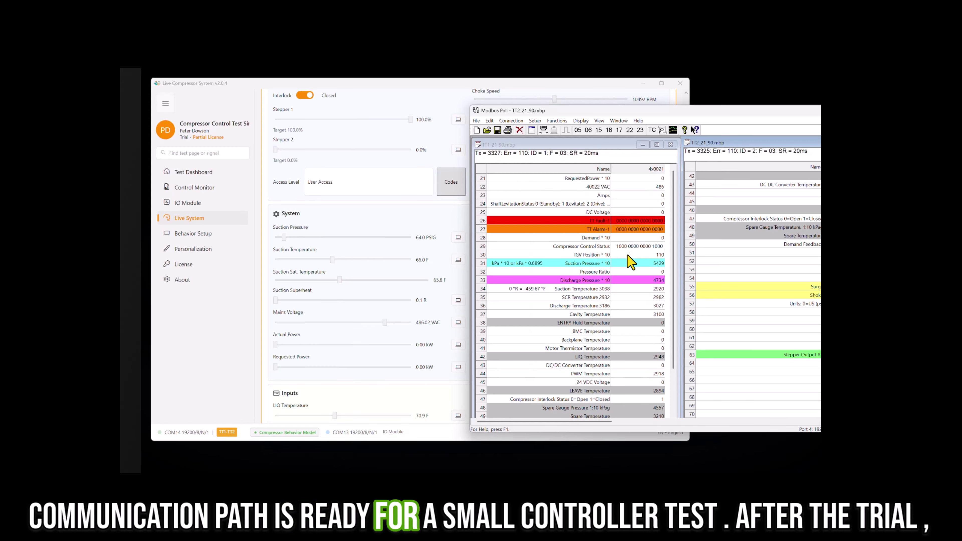
pyautogui.click(638, 238)
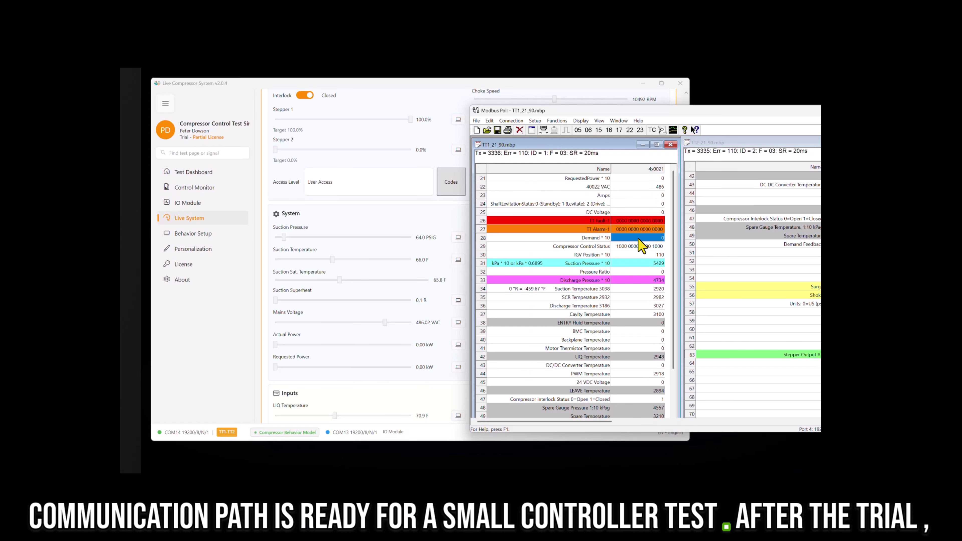
pyautogui.doubleClick(638, 238)
pyautogui.write('300')
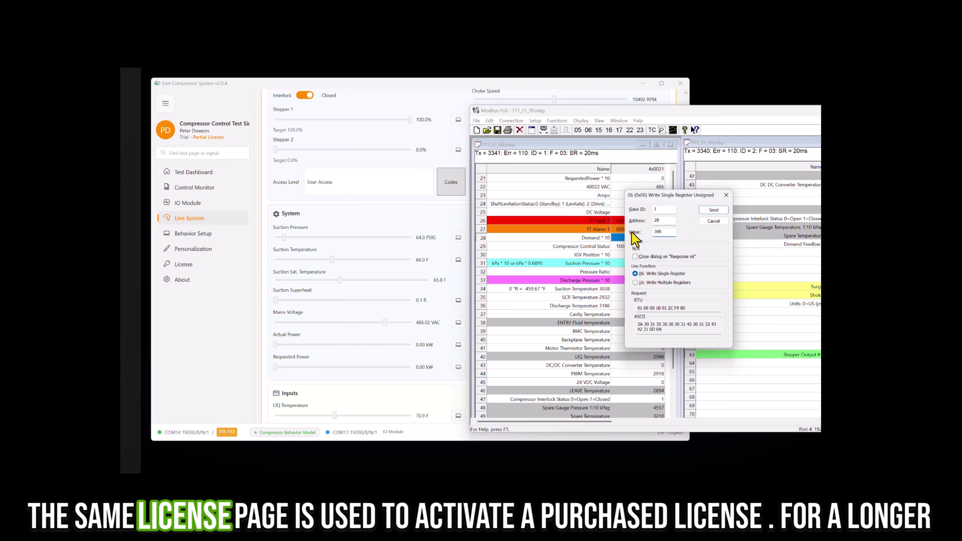
pyautogui.click(705, 209)
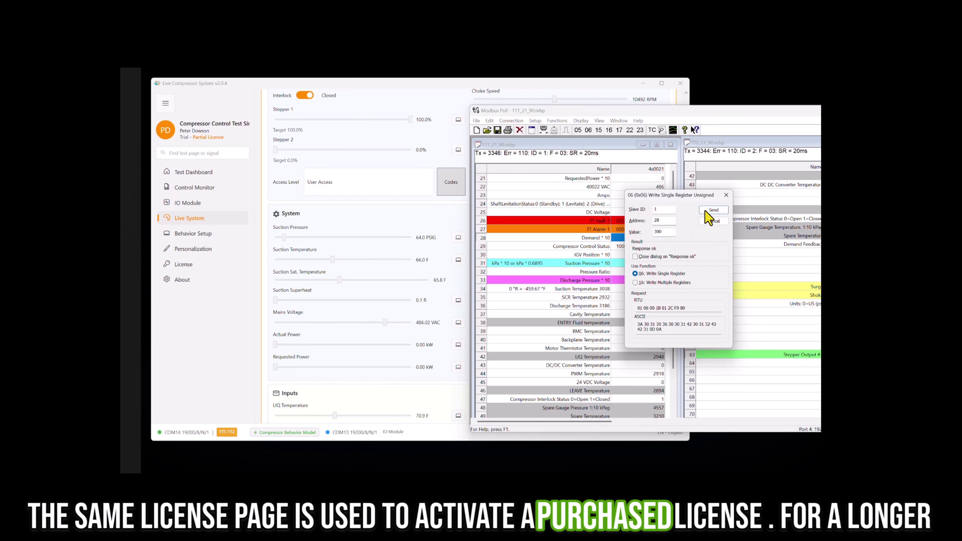
# Switch to the compressor simulator and examine Compressor 1's live values and statuses, plus its trend on the Test Dashboard
pyautogui.click(398, 96)
pyautogui.scroll(5, 383, 239)
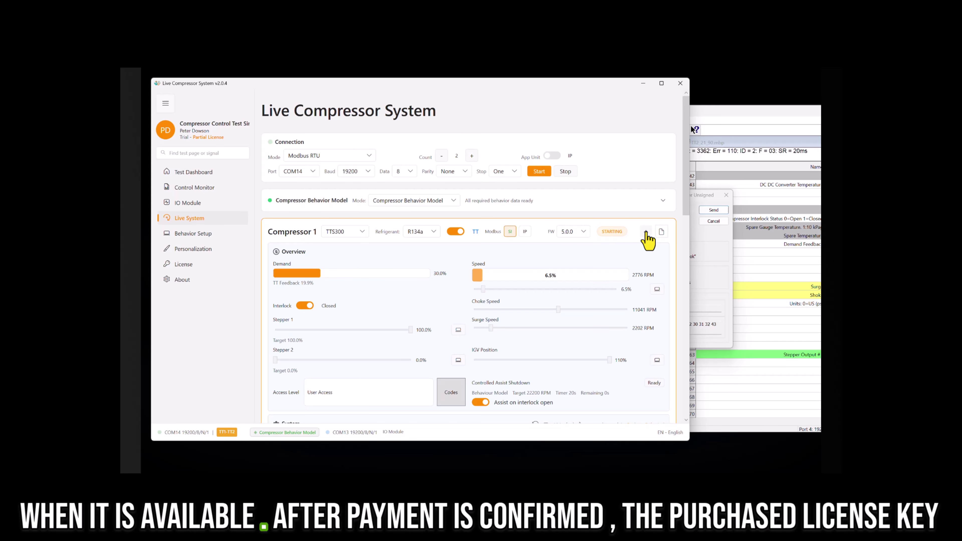
pyautogui.scroll(-12, 621, 260)
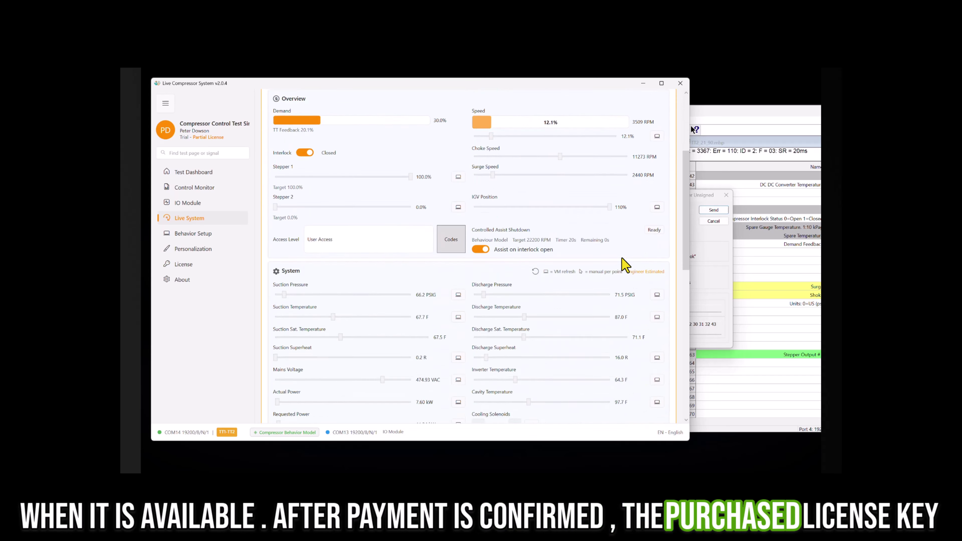
pyautogui.scroll(-2, 625, 263)
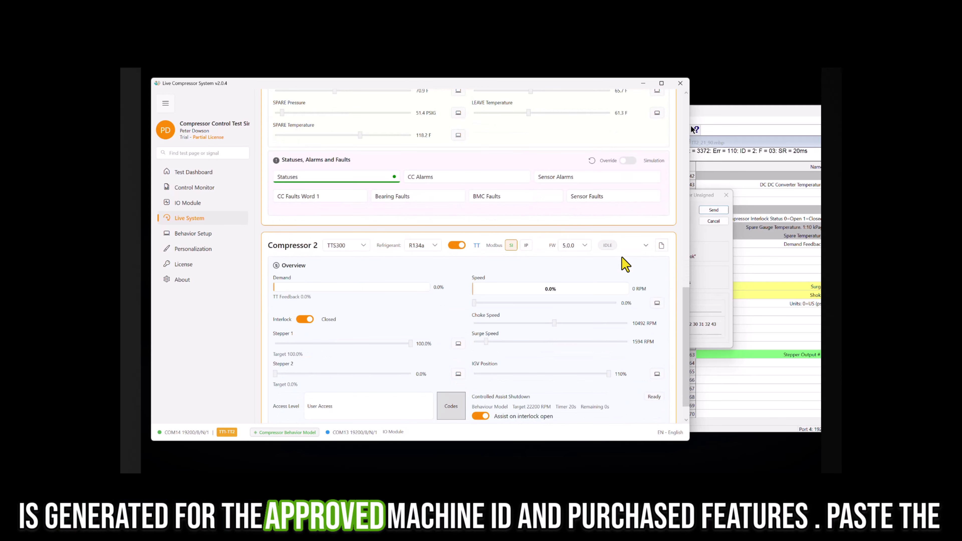
pyautogui.click(348, 179)
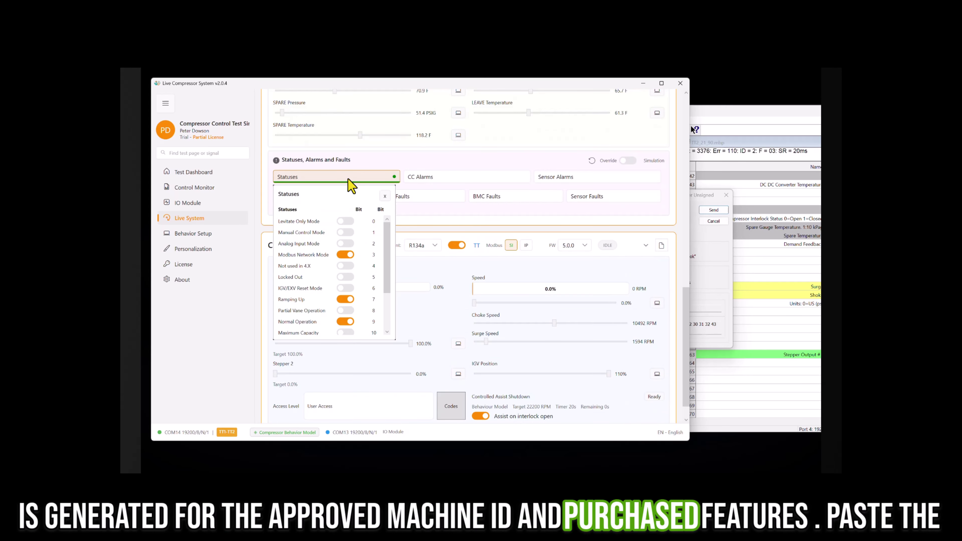
pyautogui.click(348, 179)
pyautogui.scroll(1, 448, 245)
pyautogui.scroll(10, 450, 248)
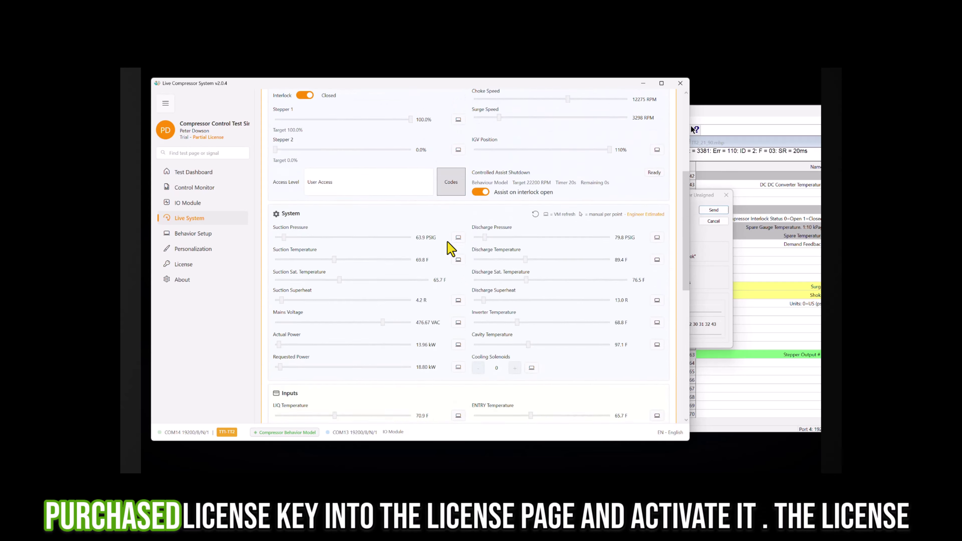
pyautogui.click(205, 175)
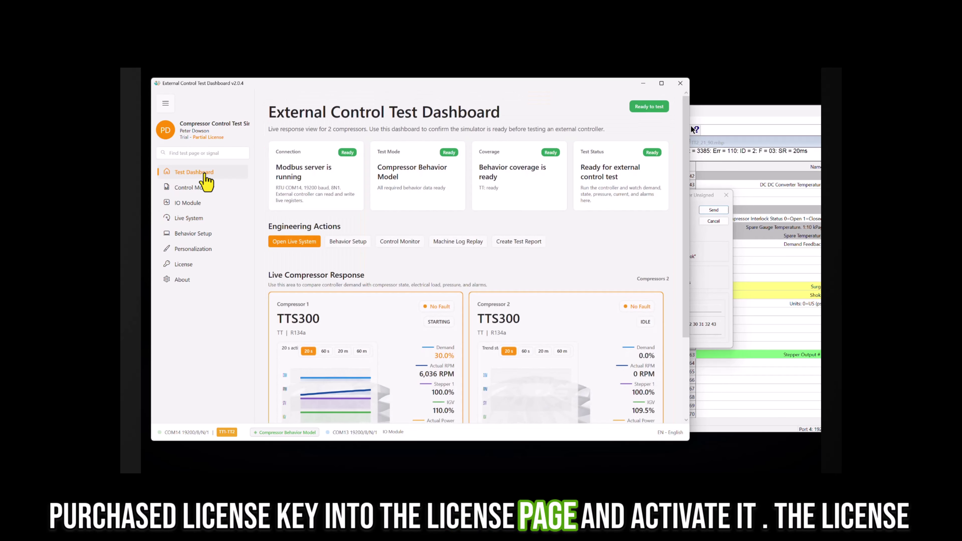
pyautogui.scroll(-3, 553, 257)
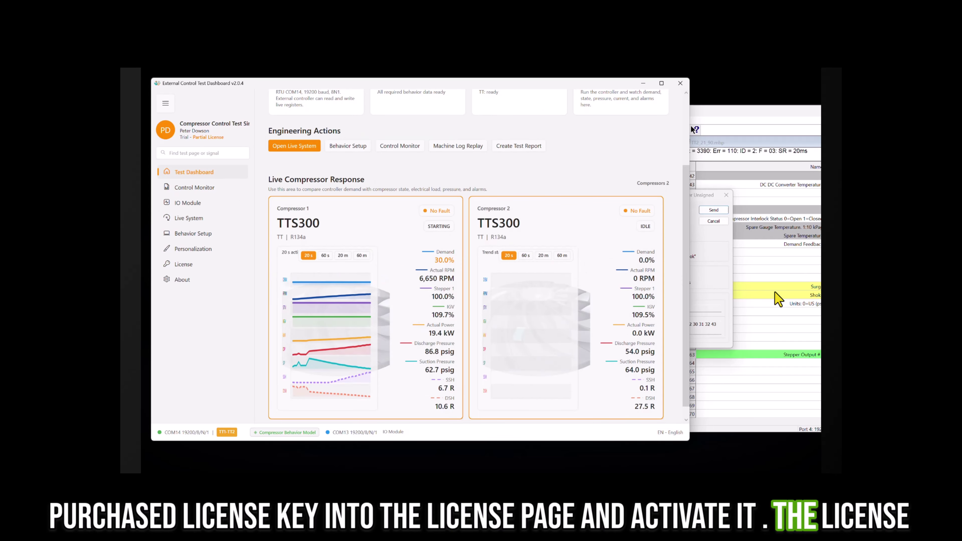
# In Modbus Poll, write the value 300 to the Demand register, 28, of slave ID 2, and return to the Test Dashboard
pyautogui.click(773, 271)
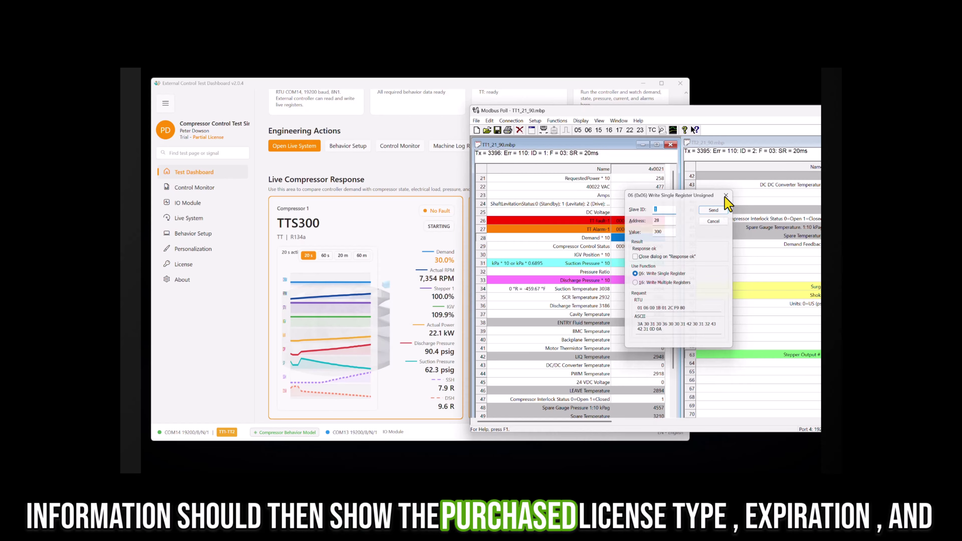
pyautogui.click(726, 196)
pyautogui.moveTo(728, 114); pyautogui.dragTo(630, 116)
pyautogui.scroll(7, 738, 250)
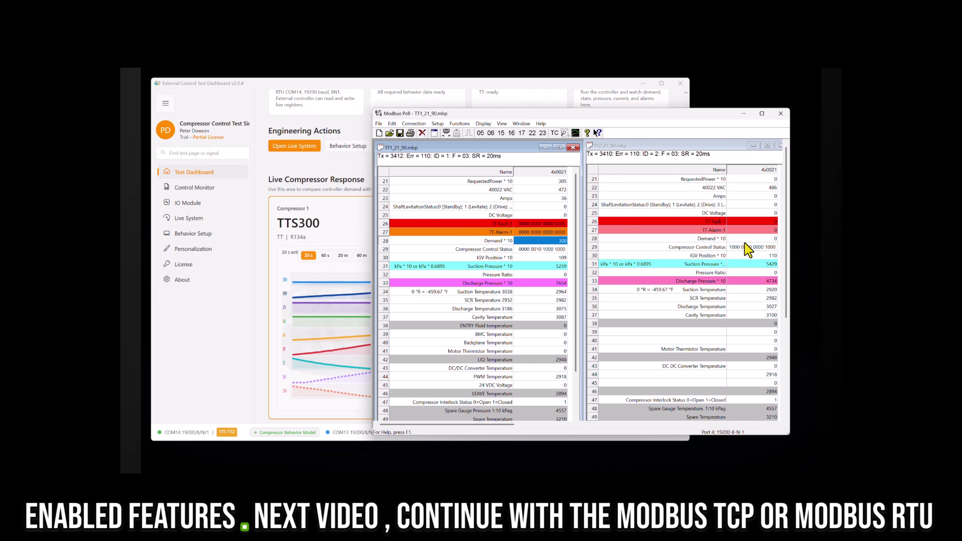
pyautogui.click(752, 238)
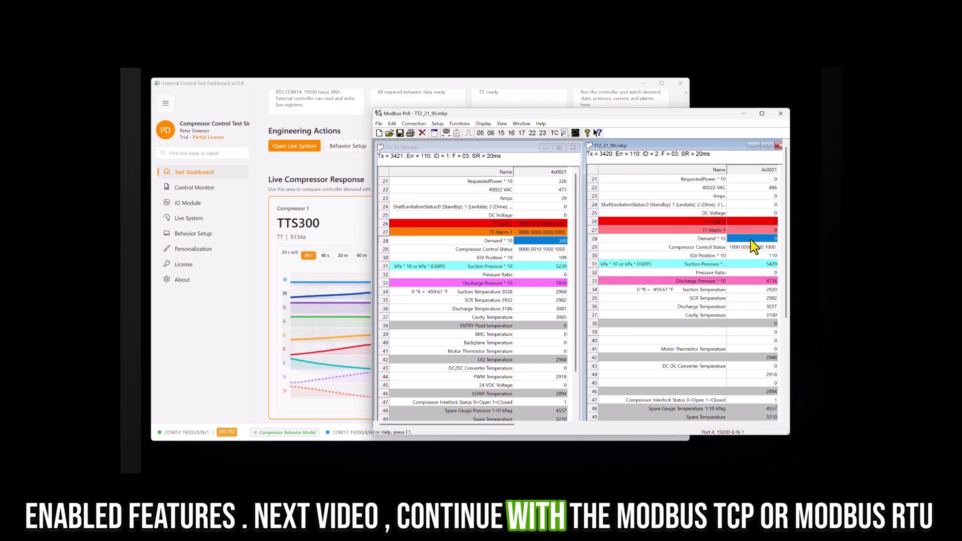
pyautogui.doubleClick(751, 239)
pyautogui.write('300')
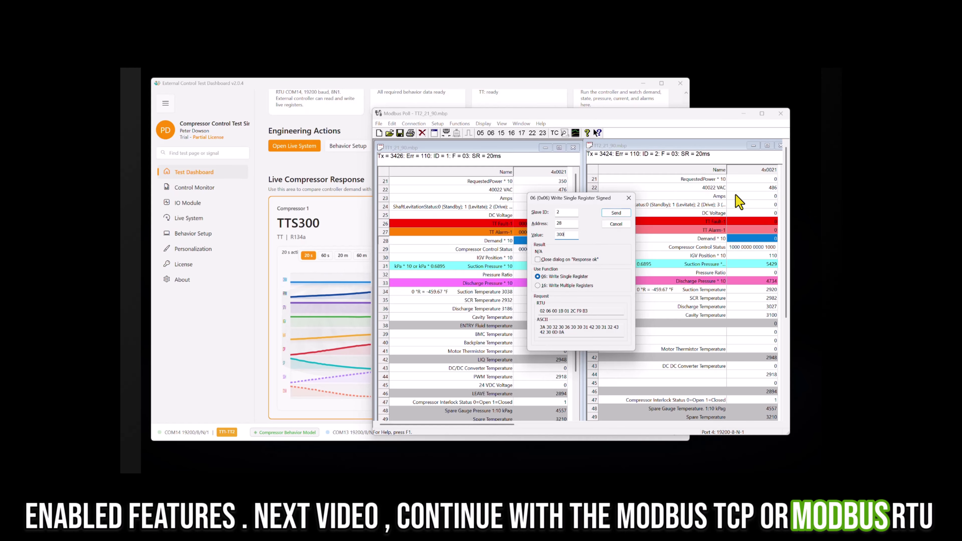
pyautogui.click(616, 213)
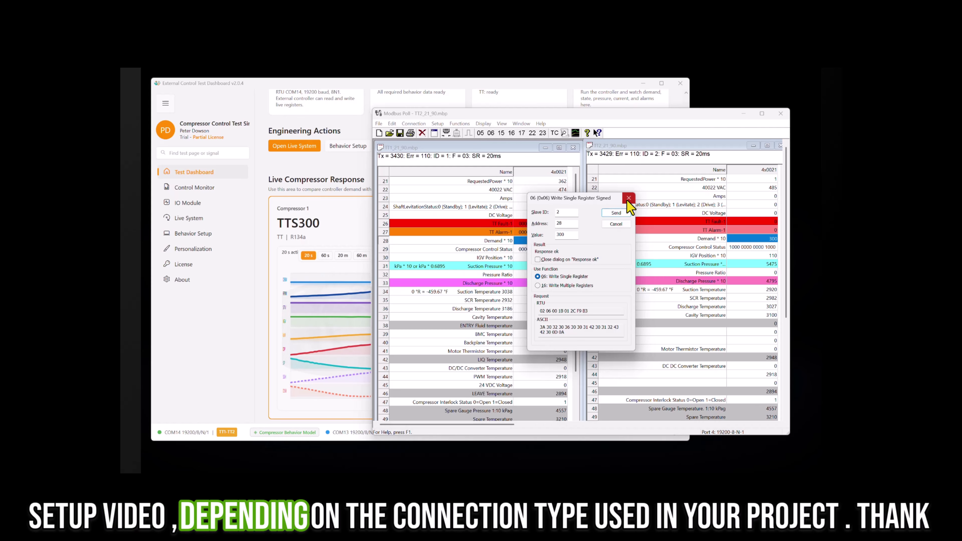
pyautogui.click(629, 199)
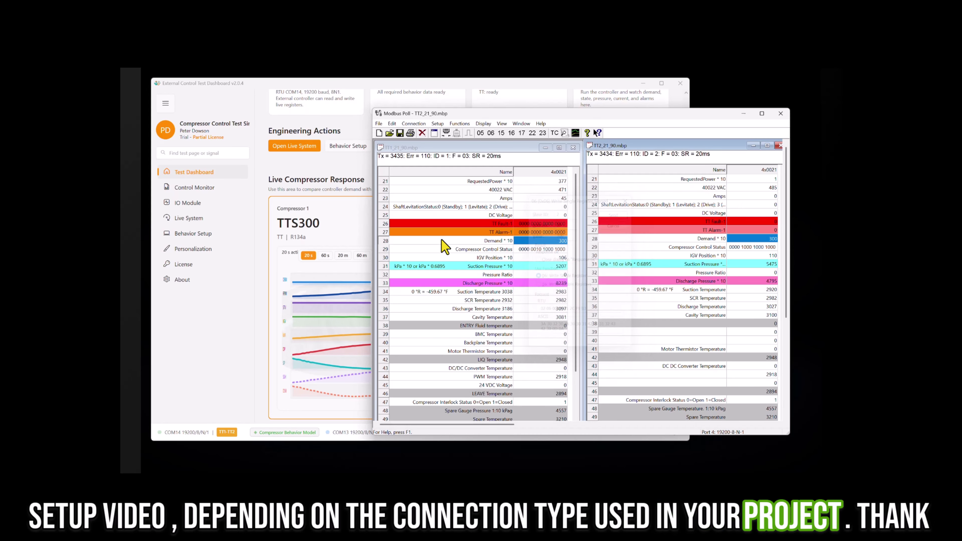
pyautogui.click(258, 93)
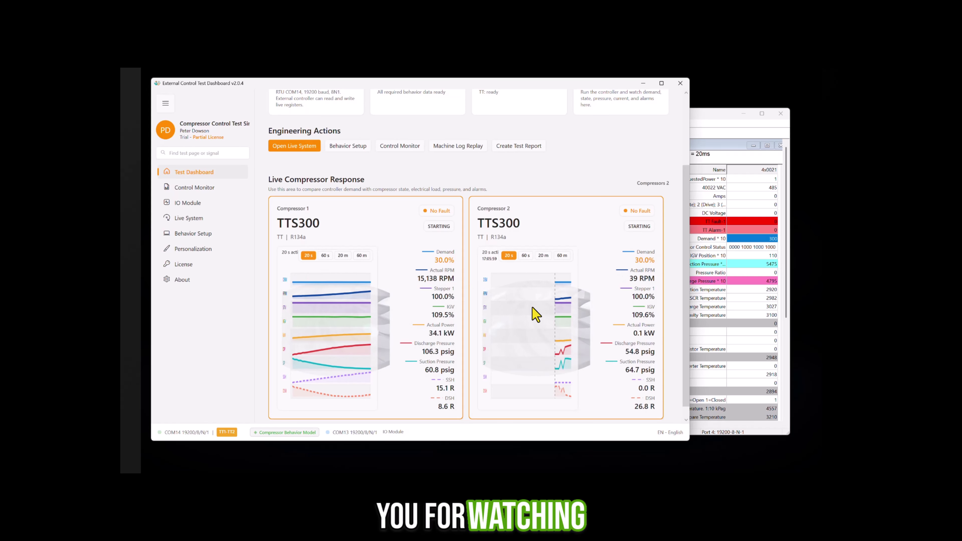